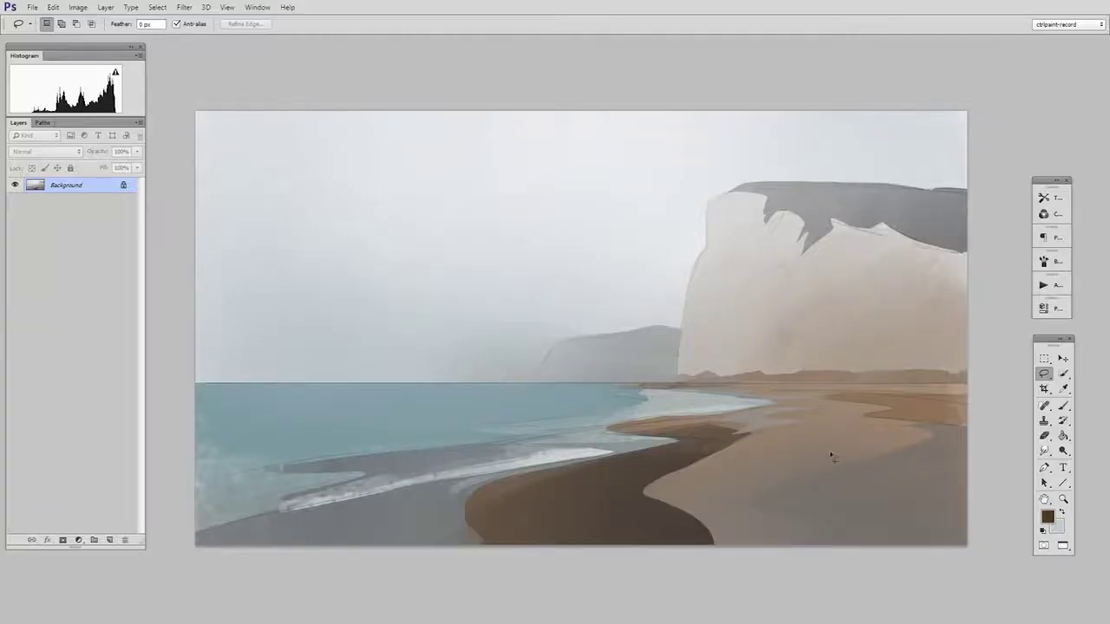
Step: On a new layer, lasso the cliff's upper right face below the grey cap and paint it with sampled warm tan tones
{"action": "mouse_move", "coordinate": [852, 250]}
{"action": "left_mouse_down"}
{"action": "mouse_move", "coordinate": [946, 321]}
{"action": "mouse_move", "coordinate": [995, 360]}
{"action": "left_mouse_up"}
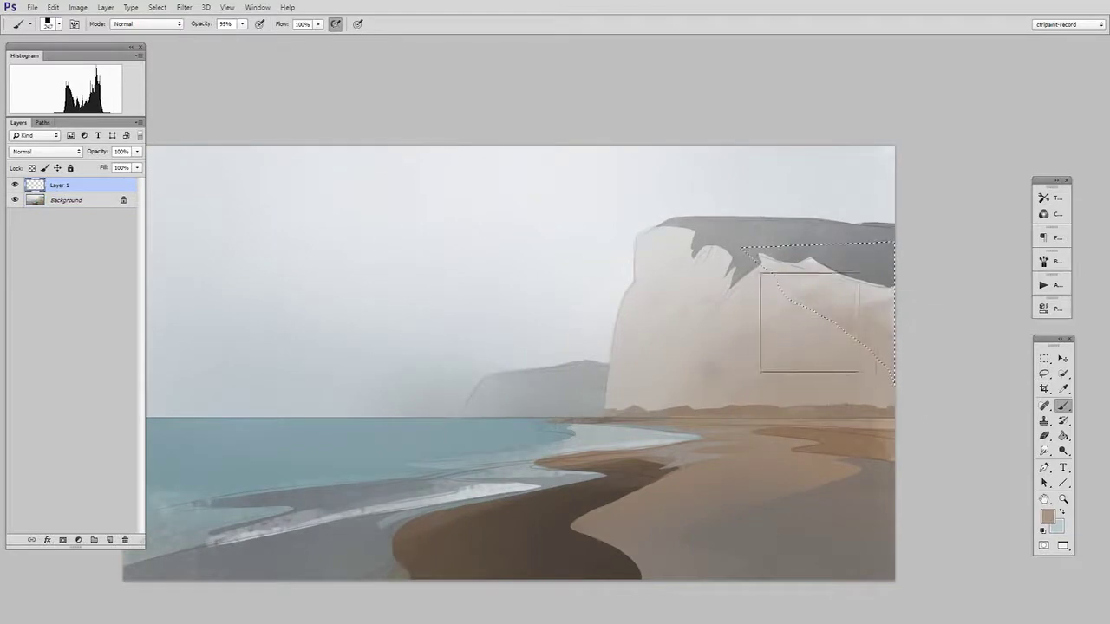
{"action": "right_click", "coordinate": [874, 275], "text": "alt"}
{"action": "left_click_drag", "start_coordinate": [816, 293], "coordinate": [914, 294]}
{"action": "left_click", "coordinate": [807, 286], "text": "alt"}
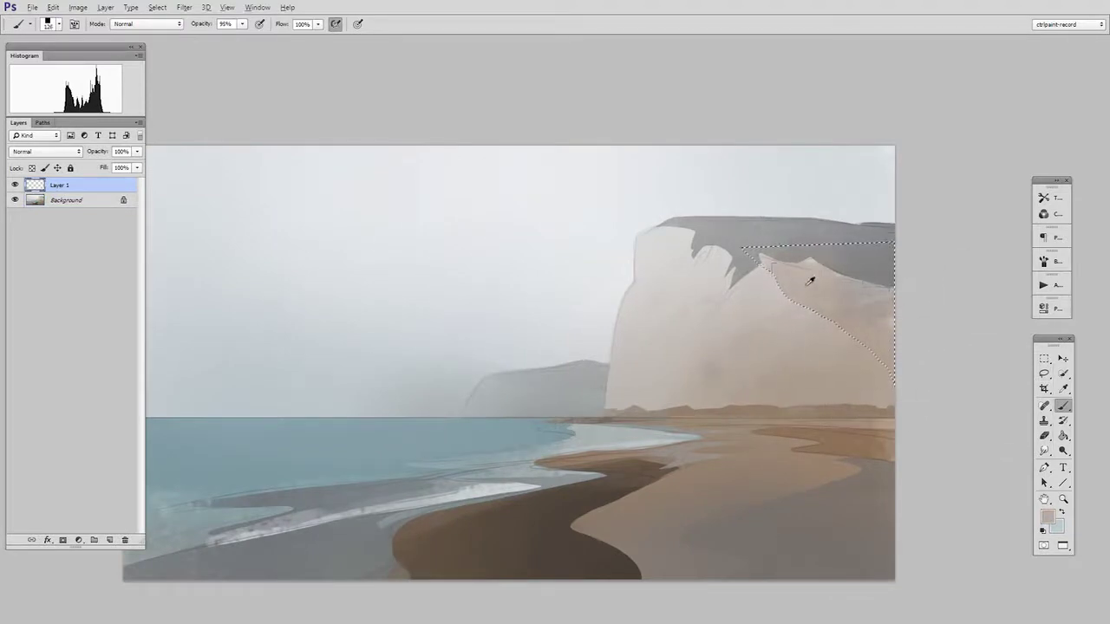
{"action": "left_click_drag", "start_coordinate": [819, 295], "coordinate": [957, 330]}
Step: Lasso a scatter of small irregular patches across the cliff's upper left face, paint them grey, and deselect
{"action": "left_click", "coordinate": [1048, 373]}
{"action": "left_click_drag", "start_coordinate": [824, 381], "coordinate": [859, 364]}
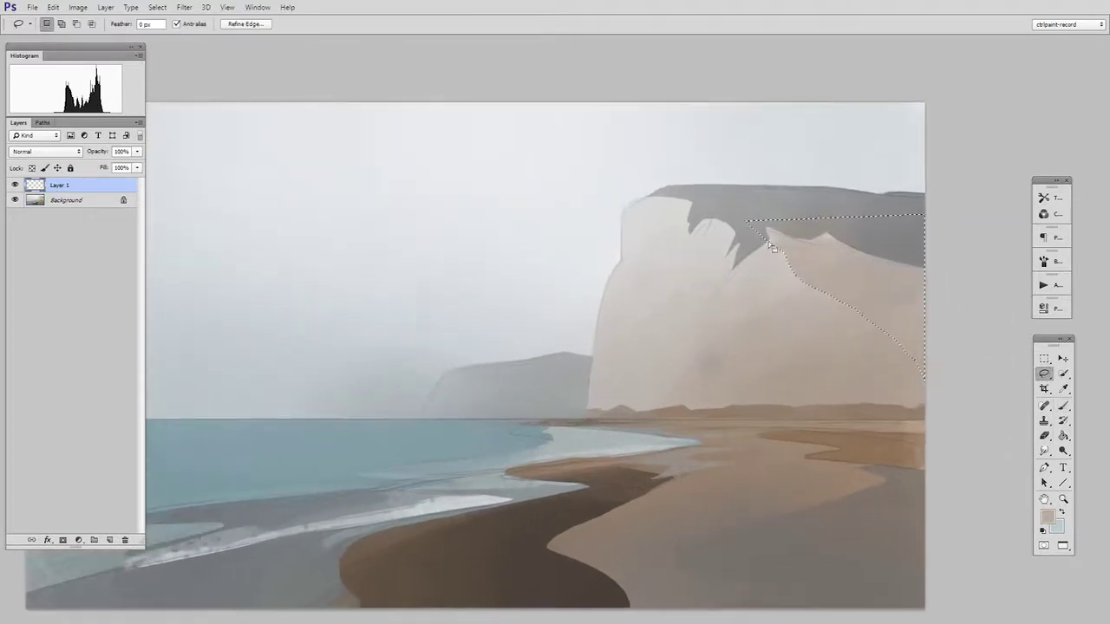
{"action": "mouse_move", "coordinate": [661, 307]}
{"action": "left_mouse_down"}
{"action": "mouse_move", "coordinate": [676, 303]}
{"action": "mouse_move", "coordinate": [662, 306]}
{"action": "left_mouse_up"}
{"action": "left_click_drag", "start_coordinate": [686, 288], "coordinate": [709, 279]}
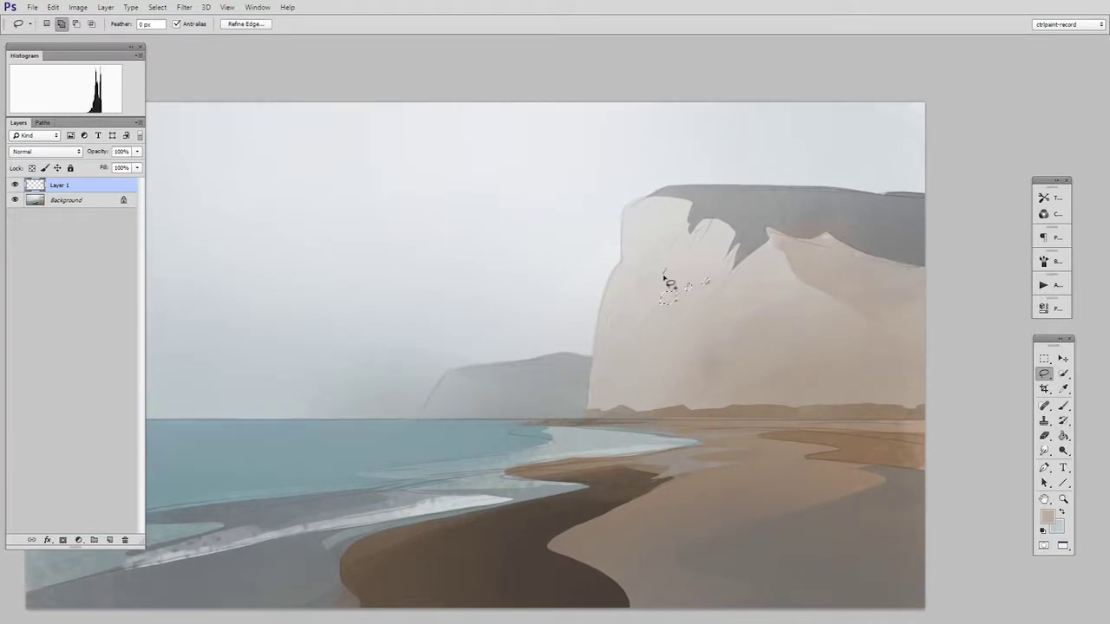
{"action": "mouse_move", "coordinate": [640, 285]}
{"action": "left_mouse_down"}
{"action": "mouse_move", "coordinate": [647, 258]}
{"action": "mouse_move", "coordinate": [659, 275]}
{"action": "mouse_move", "coordinate": [644, 312]}
{"action": "mouse_move", "coordinate": [619, 324]}
{"action": "mouse_move", "coordinate": [674, 280]}
{"action": "mouse_move", "coordinate": [706, 310]}
{"action": "mouse_move", "coordinate": [727, 244]}
{"action": "mouse_move", "coordinate": [726, 268]}
{"action": "mouse_move", "coordinate": [679, 226]}
{"action": "mouse_move", "coordinate": [619, 255]}
{"action": "left_mouse_up"}
{"action": "key", "text": "b"}
{"action": "mouse_move", "coordinate": [751, 208]}
{"action": "left_mouse_down"}
{"action": "mouse_move", "coordinate": [636, 321]}
{"action": "mouse_move", "coordinate": [668, 253]}
{"action": "mouse_move", "coordinate": [746, 220]}
{"action": "mouse_move", "coordinate": [725, 219]}
{"action": "mouse_move", "coordinate": [627, 368]}
{"action": "mouse_move", "coordinate": [705, 300]}
{"action": "left_mouse_up"}
{"action": "key", "text": "m"}
{"action": "key", "text": "ctrl+d"}
Step: Lasso small jagged flecks where the grey cap meets the pale rock, paint them in, and deselect
{"action": "left_click", "coordinate": [1043, 373]}
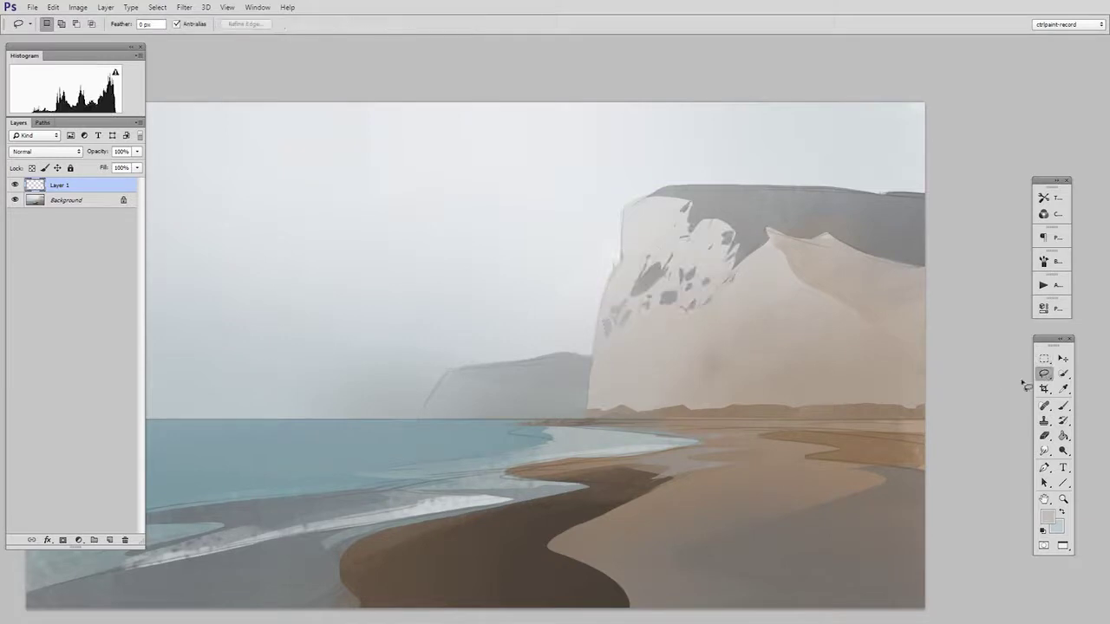
{"action": "key", "text": "ctrl+space"}
{"action": "left_click_drag", "start_coordinate": [782, 347], "coordinate": [790, 324]}
{"action": "mouse_move", "coordinate": [689, 195]}
{"action": "left_mouse_down"}
{"action": "mouse_move", "coordinate": [719, 186]}
{"action": "mouse_move", "coordinate": [684, 211]}
{"action": "mouse_move", "coordinate": [717, 214]}
{"action": "mouse_move", "coordinate": [685, 224]}
{"action": "mouse_move", "coordinate": [670, 247]}
{"action": "mouse_move", "coordinate": [701, 206]}
{"action": "mouse_move", "coordinate": [725, 225]}
{"action": "mouse_move", "coordinate": [718, 193]}
{"action": "left_mouse_up"}
{"action": "key", "text": "b"}
{"action": "key", "text": "ctrl+d"}
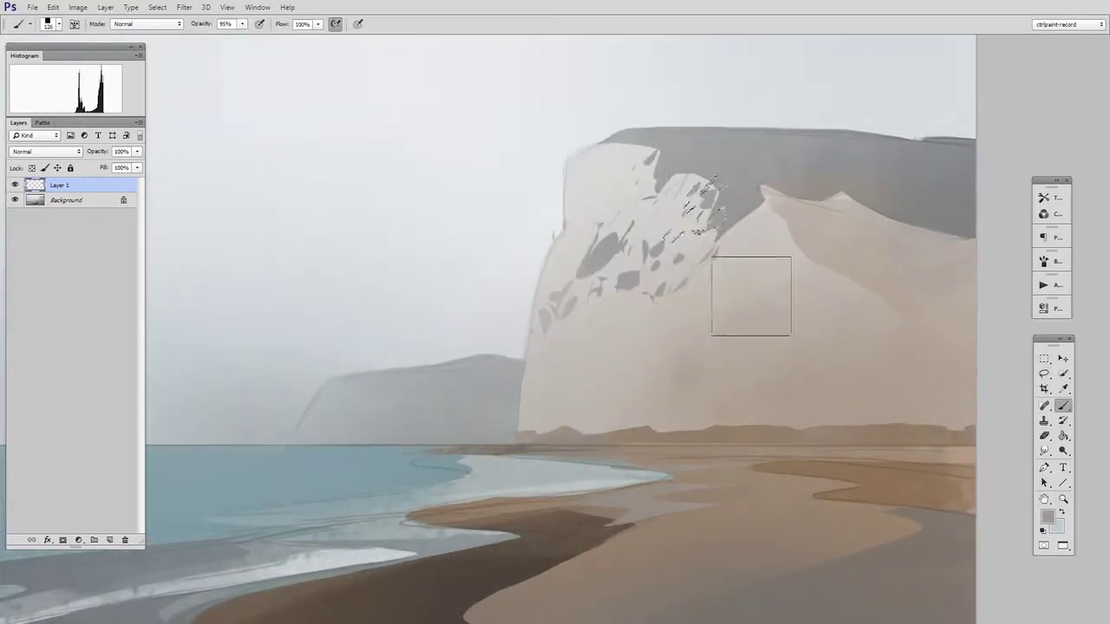
Step: Lasso a group of tapering wedge shapes running down the cliff face to its foot as one combined selection
{"action": "key", "text": "l"}
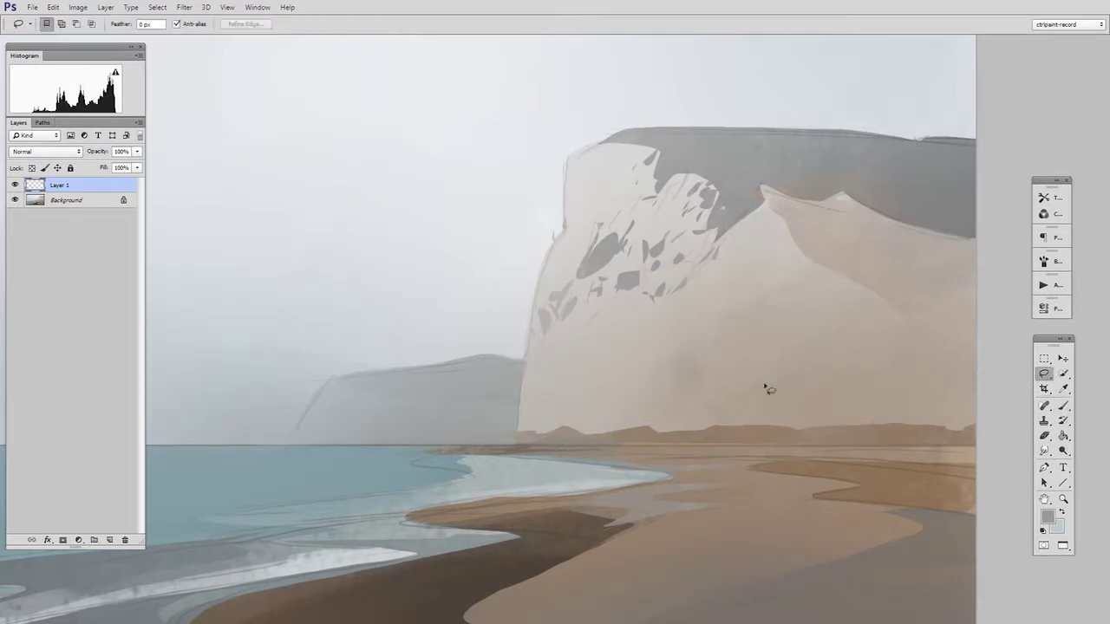
{"action": "mouse_move", "coordinate": [784, 244]}
{"action": "left_mouse_down"}
{"action": "mouse_move", "coordinate": [731, 364]}
{"action": "mouse_move", "coordinate": [759, 353]}
{"action": "mouse_move", "coordinate": [787, 232]}
{"action": "left_mouse_up"}
{"action": "left_click_drag", "start_coordinate": [765, 361], "coordinate": [773, 349]}
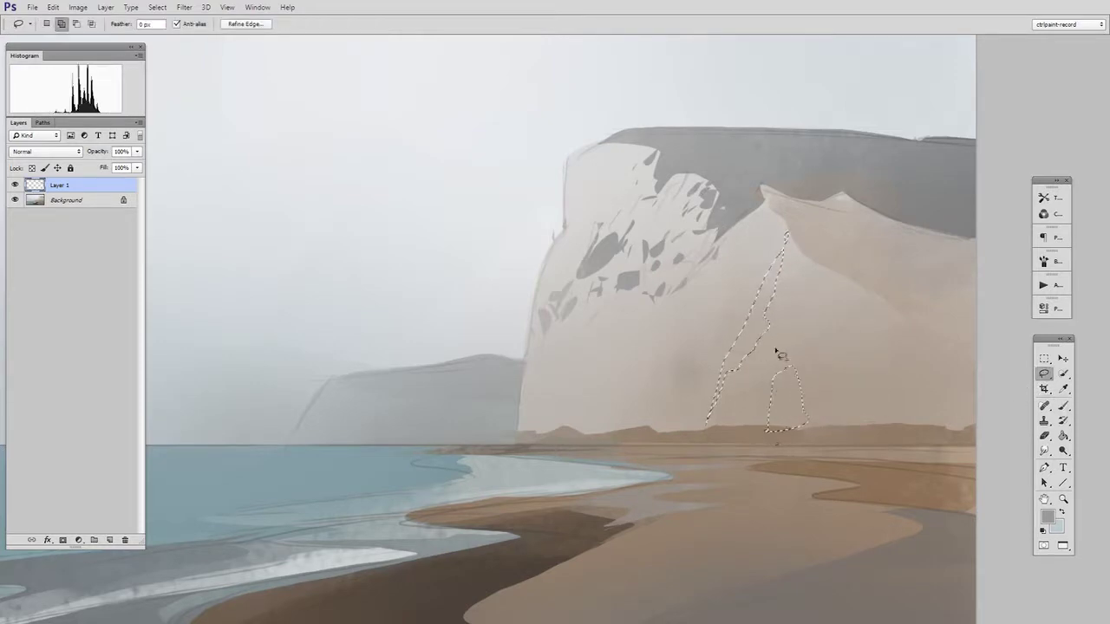
{"action": "mouse_move", "coordinate": [803, 388]}
{"action": "left_mouse_down"}
{"action": "mouse_move", "coordinate": [827, 419]}
{"action": "mouse_move", "coordinate": [768, 430]}
{"action": "left_mouse_up"}
{"action": "left_click_drag", "start_coordinate": [634, 430], "coordinate": [560, 429]}
{"action": "left_click_drag", "start_coordinate": [689, 393], "coordinate": [684, 438]}
{"action": "left_click_drag", "start_coordinate": [774, 378], "coordinate": [810, 381]}
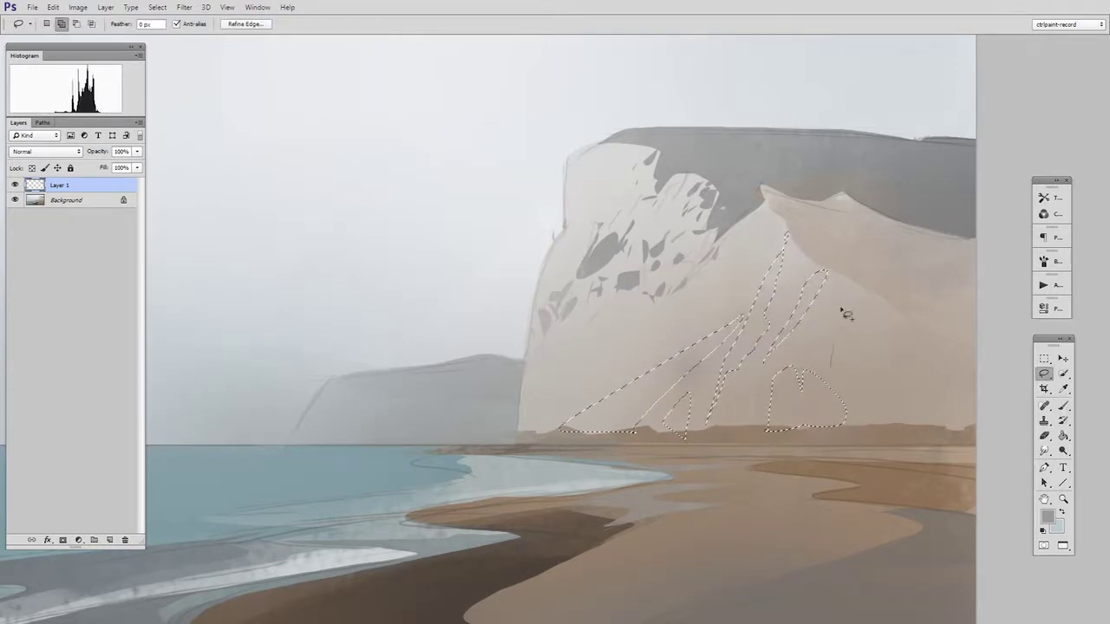
{"action": "left_click_drag", "start_coordinate": [841, 303], "coordinate": [825, 376]}
{"action": "mouse_move", "coordinate": [737, 402]}
{"action": "left_mouse_down"}
{"action": "mouse_move", "coordinate": [744, 425]}
{"action": "mouse_move", "coordinate": [713, 435]}
{"action": "left_mouse_up"}
{"action": "left_click_drag", "start_coordinate": [883, 415], "coordinate": [891, 437]}
Step: Choose a muted grey-brown based on a sampled cliff colour and shade the left and central wedges, resampling tones with a smaller brush
{"action": "key", "text": "i"}
{"action": "left_click", "coordinate": [830, 386]}
{"action": "key", "text": "n"}
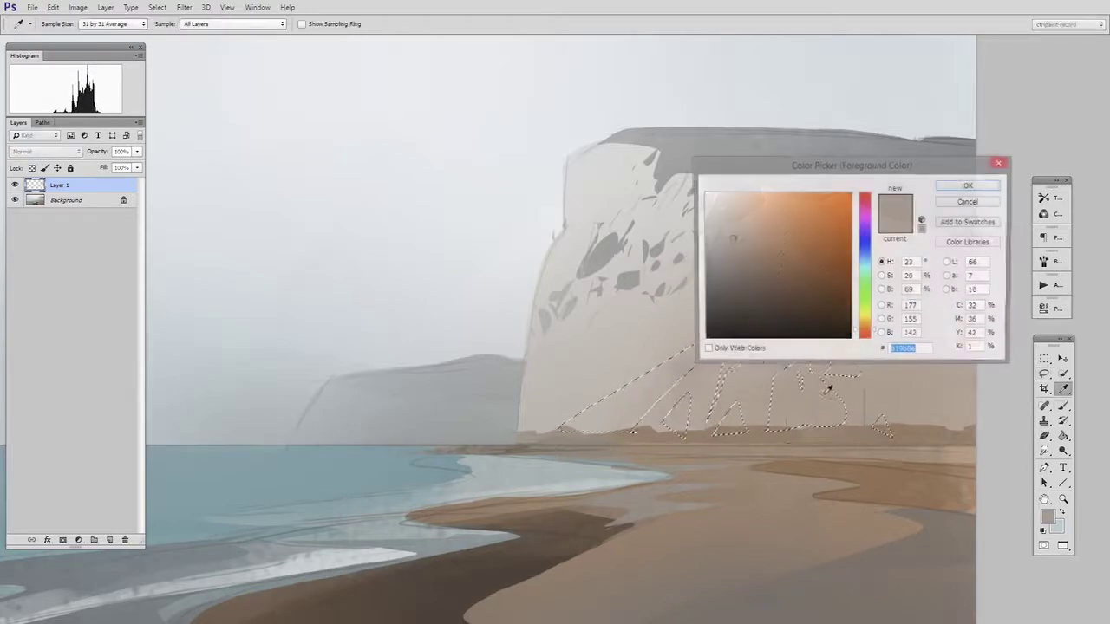
{"action": "left_click", "coordinate": [717, 246]}
{"action": "left_click", "coordinate": [979, 181]}
{"action": "key", "text": "b"}
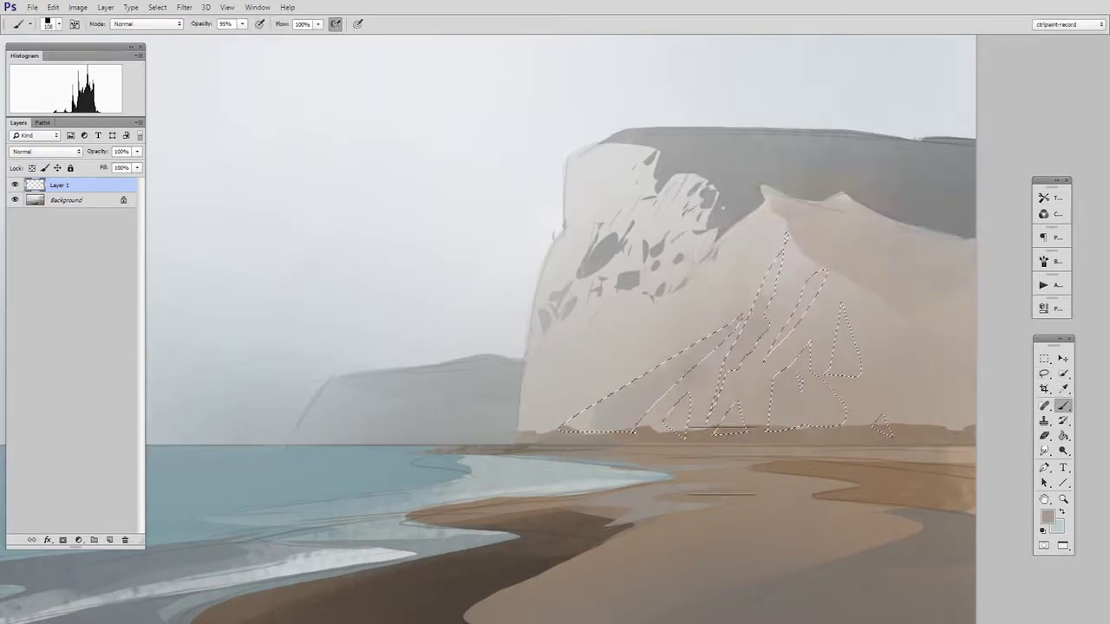
{"action": "key", "text": "bracketleft"}
{"action": "key", "text": "bracketleft"}
{"action": "key", "text": "bracketleft"}
{"action": "key", "text": "bracketleft"}
{"action": "left_click", "coordinate": [566, 451], "text": "alt"}
{"action": "left_click_drag", "start_coordinate": [565, 438], "coordinate": [646, 416]}
{"action": "left_click", "coordinate": [646, 386], "text": "alt"}
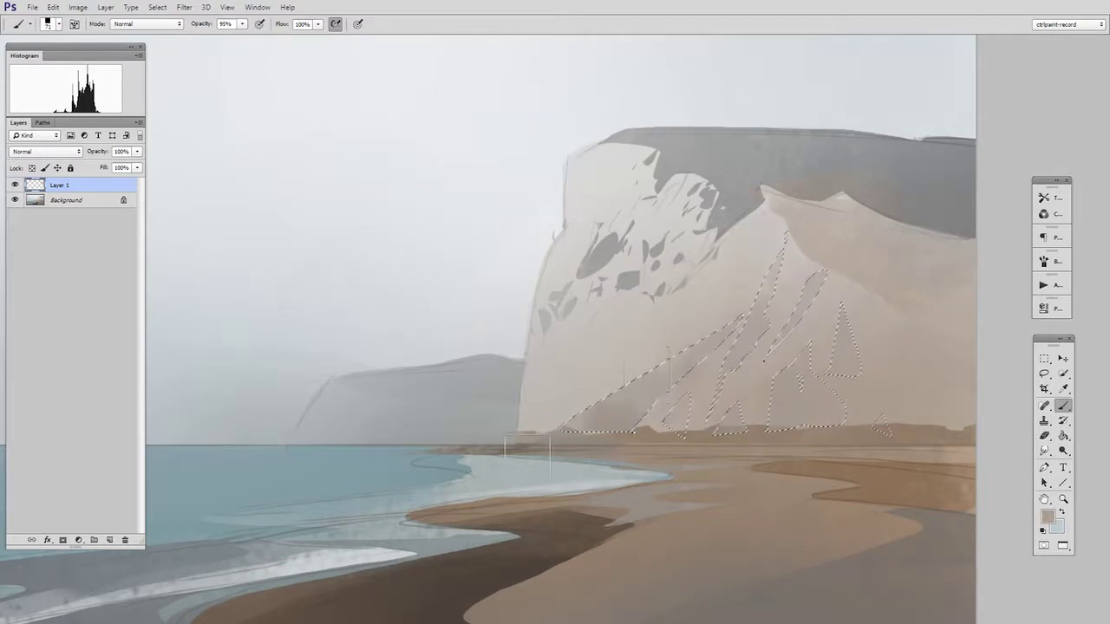
Step: Sample brown tones near the cliff's foot and shade the rounded lower right wedge and its small neighbour
{"action": "left_click", "coordinate": [818, 432], "text": "alt"}
{"action": "mouse_move", "coordinate": [832, 412]}
{"action": "left_mouse_down"}
{"action": "mouse_move", "coordinate": [794, 405]}
{"action": "mouse_move", "coordinate": [792, 371]}
{"action": "left_mouse_up"}
{"action": "left_click", "coordinate": [792, 371], "text": "alt"}
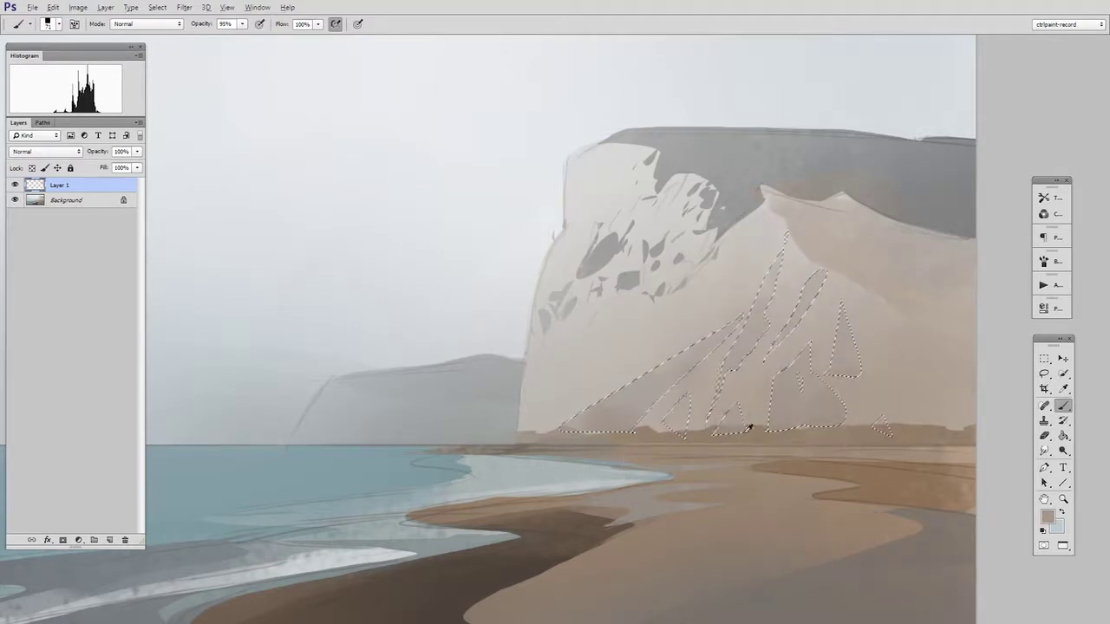
{"action": "left_click", "coordinate": [750, 427], "text": "alt"}
{"action": "left_click", "coordinate": [725, 414], "text": "alt"}
Step: Shade the narrow central wedges with a much smaller brush and a sampled tone, deselect, and return to the Brush
{"action": "key", "text": "m"}
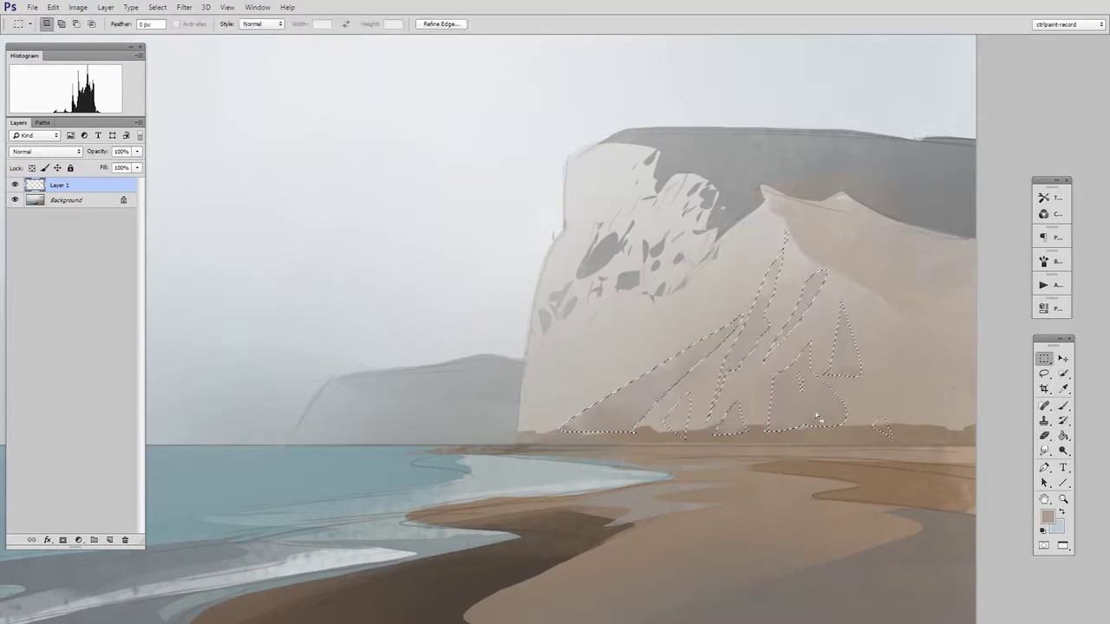
{"action": "key", "text": "b"}
{"action": "key", "text": "bracketleft"}
{"action": "key", "text": "bracketleft"}
{"action": "key", "text": "bracketleft"}
{"action": "key", "text": "bracketleft"}
{"action": "key", "text": "bracketleft"}
{"action": "key", "text": "bracketleft"}
{"action": "key", "text": "bracketleft"}
{"action": "key", "text": "bracketleft"}
{"action": "key", "text": "bracketleft"}
{"action": "left_click", "coordinate": [702, 384], "text": "alt"}
{"action": "mouse_move", "coordinate": [701, 384]}
{"action": "left_mouse_down"}
{"action": "mouse_move", "coordinate": [674, 436]}
{"action": "mouse_move", "coordinate": [689, 409]}
{"action": "left_mouse_up"}
{"action": "key", "text": "ctrl+d"}
{"action": "key", "text": "m"}
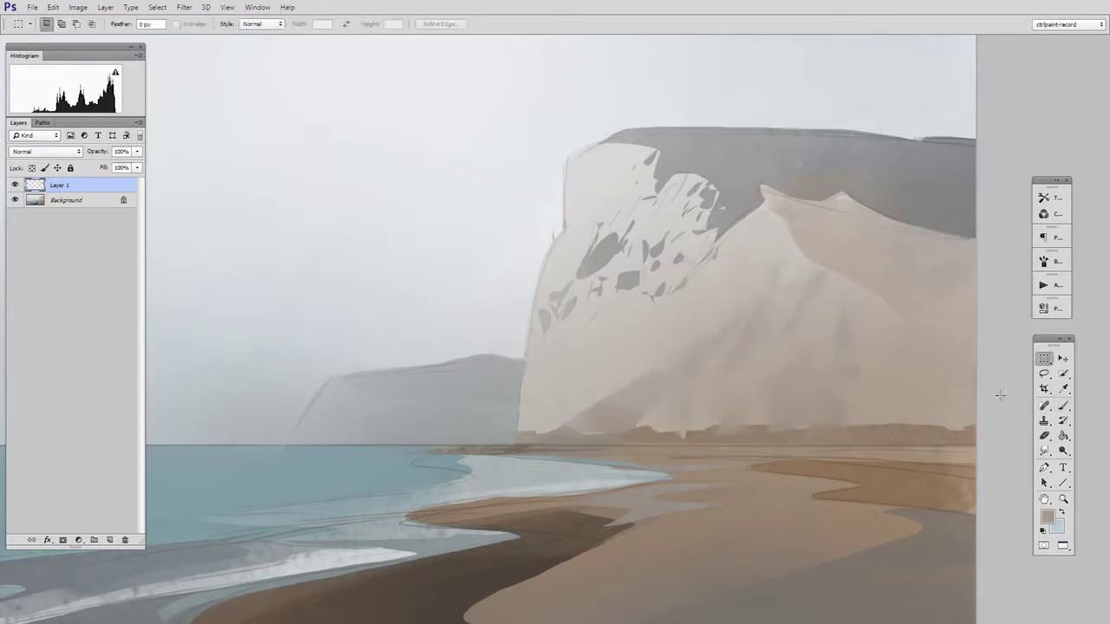
{"action": "key", "text": "b"}
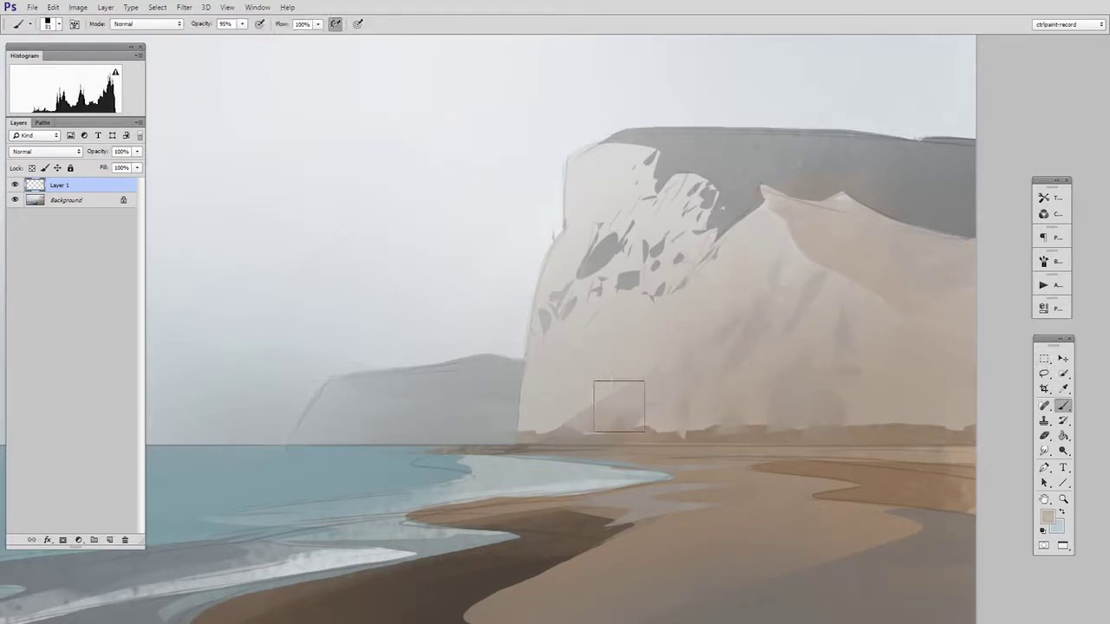
Step: Lasso the low uneven strip along the cliff's foot, paint it with a sampled brown, and deselect
{"action": "left_click", "coordinate": [1042, 375]}
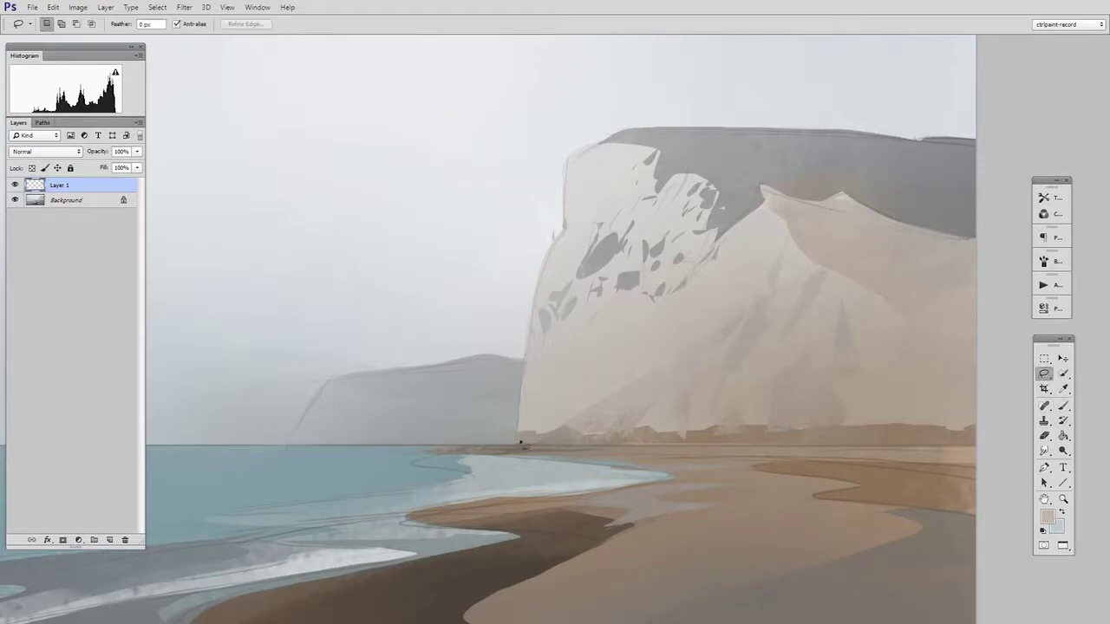
{"action": "left_click_drag", "start_coordinate": [826, 454], "coordinate": [826, 450]}
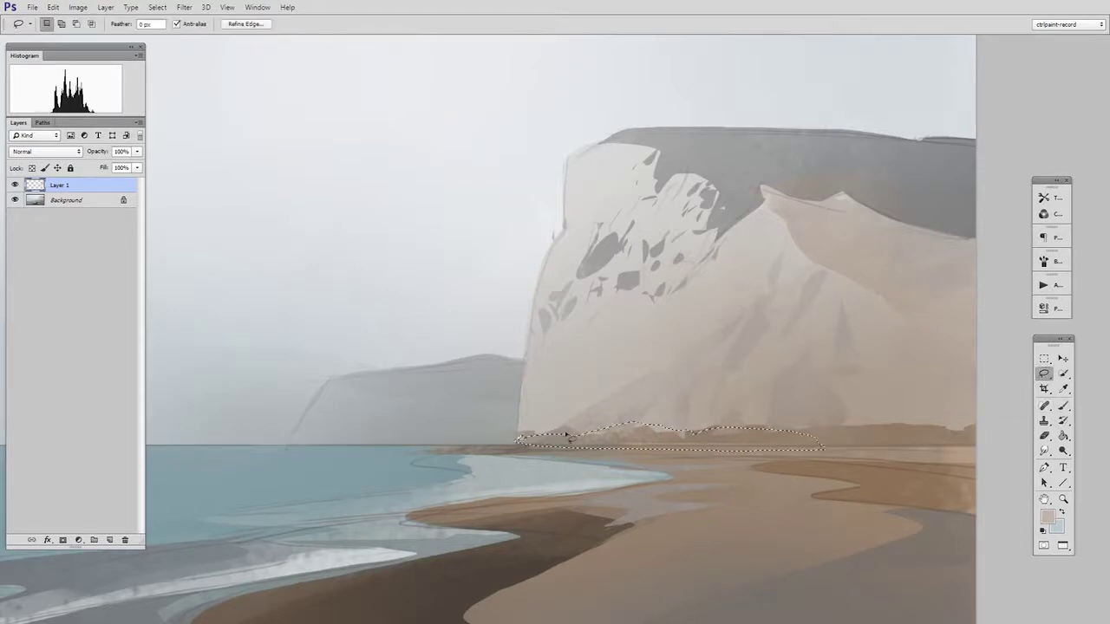
{"action": "key", "text": "b"}
{"action": "left_click", "coordinate": [659, 446], "text": "alt"}
{"action": "mouse_move", "coordinate": [579, 444]}
{"action": "left_mouse_down"}
{"action": "mouse_move", "coordinate": [829, 426]}
{"action": "mouse_move", "coordinate": [664, 464]}
{"action": "mouse_move", "coordinate": [858, 433]}
{"action": "left_mouse_up"}
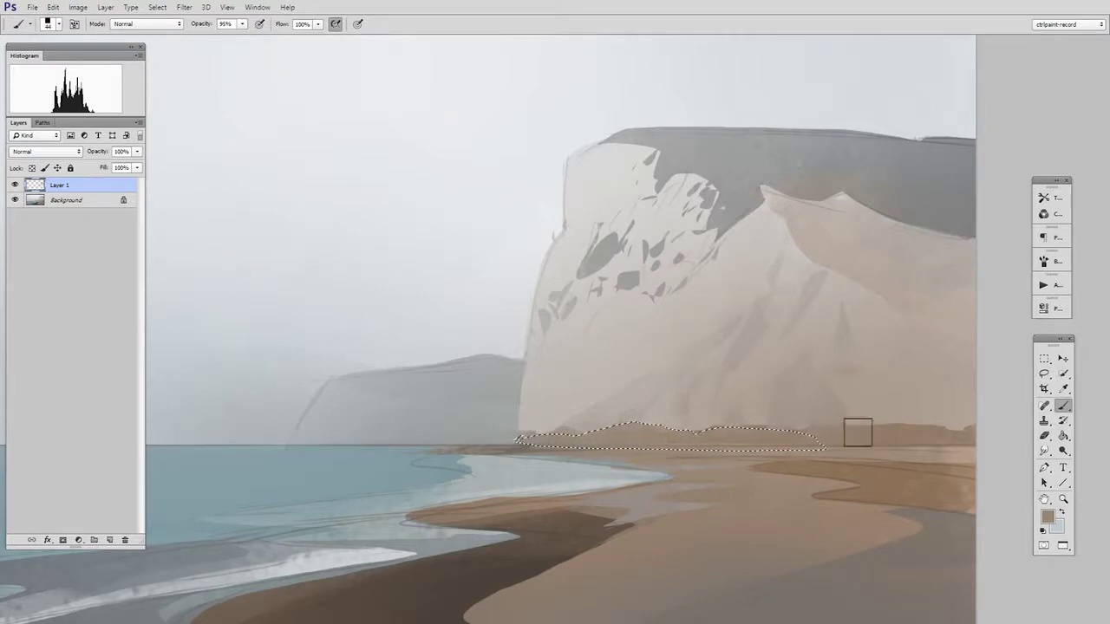
{"action": "key", "text": "ctrl+d"}
{"action": "key", "text": "m"}
Step: Lasso several small mounds along the waterline in front of the distant headland as one selection
{"action": "left_click", "coordinate": [1043, 374]}
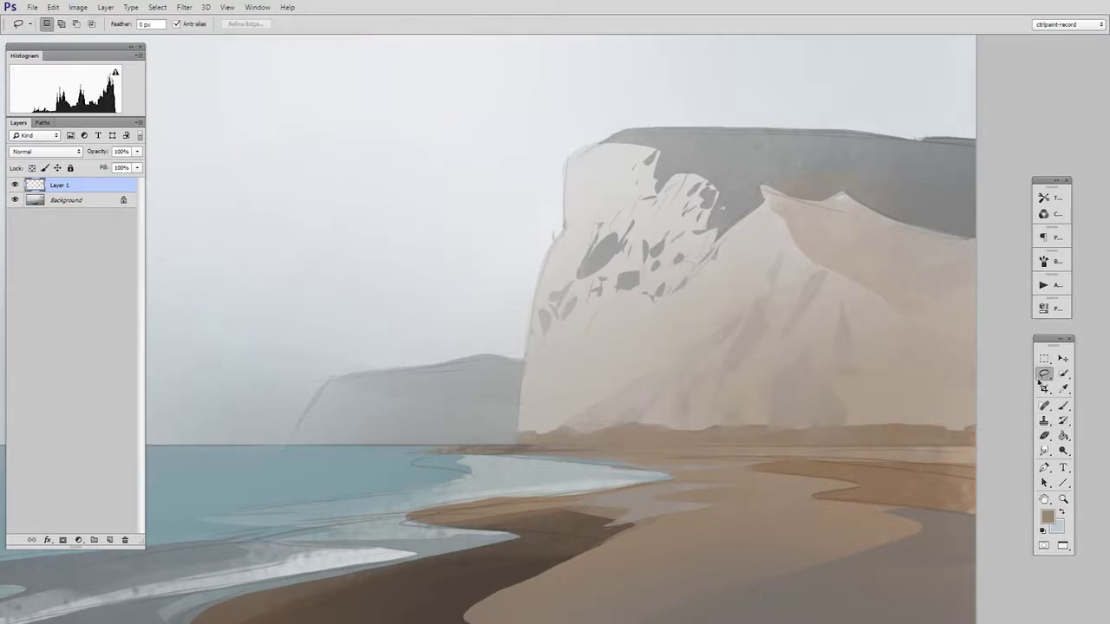
{"action": "left_click_drag", "start_coordinate": [642, 489], "coordinate": [773, 482]}
{"action": "mouse_move", "coordinate": [426, 439]}
{"action": "left_mouse_down"}
{"action": "mouse_move", "coordinate": [502, 440]}
{"action": "mouse_move", "coordinate": [426, 438]}
{"action": "left_mouse_up"}
{"action": "mouse_move", "coordinate": [503, 434]}
{"action": "left_mouse_down"}
{"action": "mouse_move", "coordinate": [538, 434]}
{"action": "mouse_move", "coordinate": [508, 438]}
{"action": "left_mouse_up"}
{"action": "mouse_move", "coordinate": [534, 439]}
{"action": "left_mouse_down"}
{"action": "mouse_move", "coordinate": [642, 444]}
{"action": "mouse_move", "coordinate": [651, 407]}
{"action": "mouse_move", "coordinate": [623, 436]}
{"action": "left_mouse_up"}
Step: Set the foreground colour to #949c9b, paint the selected mounds at the distant headland's base, and deselect
{"action": "key", "text": "b"}
{"action": "left_click", "coordinate": [614, 420], "text": "alt"}
{"action": "key", "text": "n"}
{"action": "left_click", "coordinate": [710, 252]}
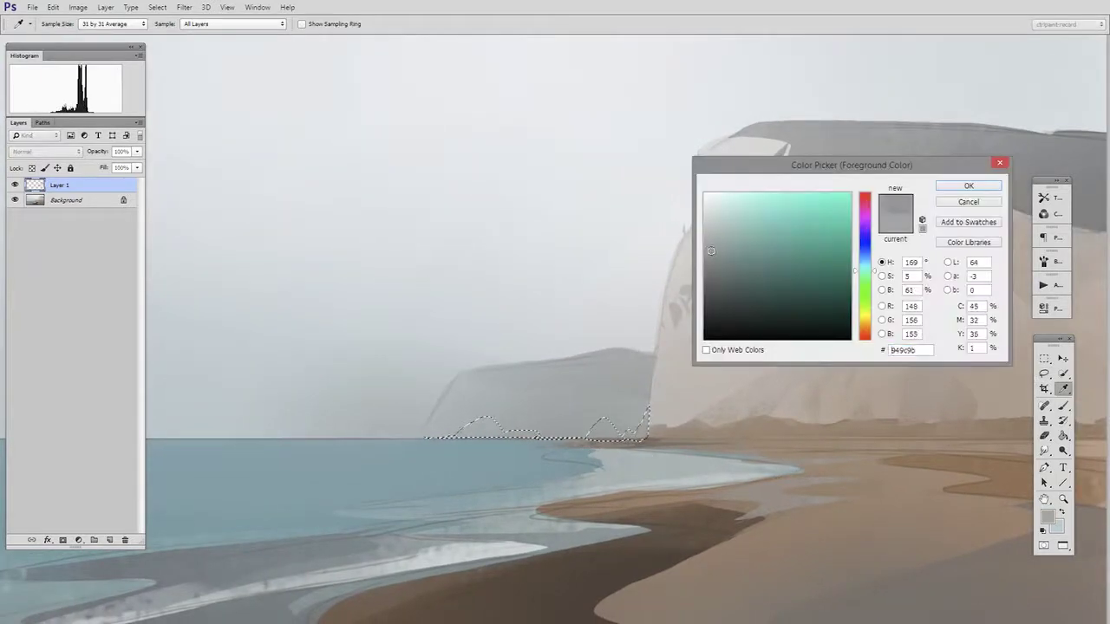
{"action": "left_click", "coordinate": [967, 184]}
{"action": "mouse_move", "coordinate": [499, 448]}
{"action": "left_mouse_down"}
{"action": "mouse_move", "coordinate": [609, 412]}
{"action": "mouse_move", "coordinate": [642, 433]}
{"action": "mouse_move", "coordinate": [503, 439]}
{"action": "left_mouse_up"}
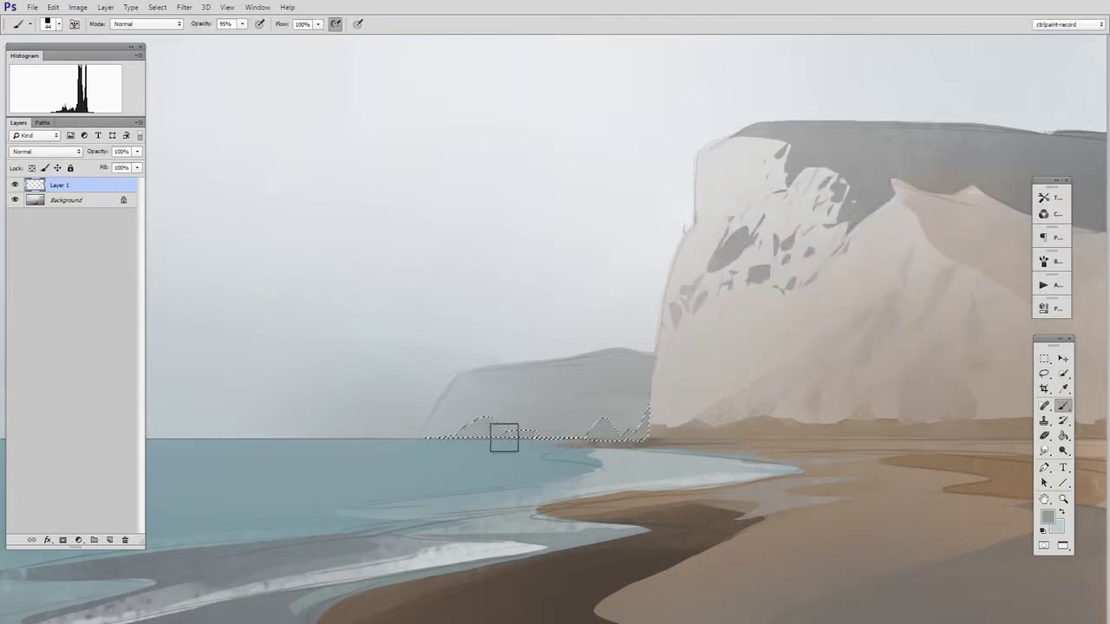
{"action": "key", "text": "ctrl+d"}
{"action": "key", "text": "m"}
Step: Lasso a thin strip with small peaks along the far shoreline below the cliff's left corner
{"action": "left_click_drag", "start_coordinate": [915, 565], "coordinate": [850, 460]}
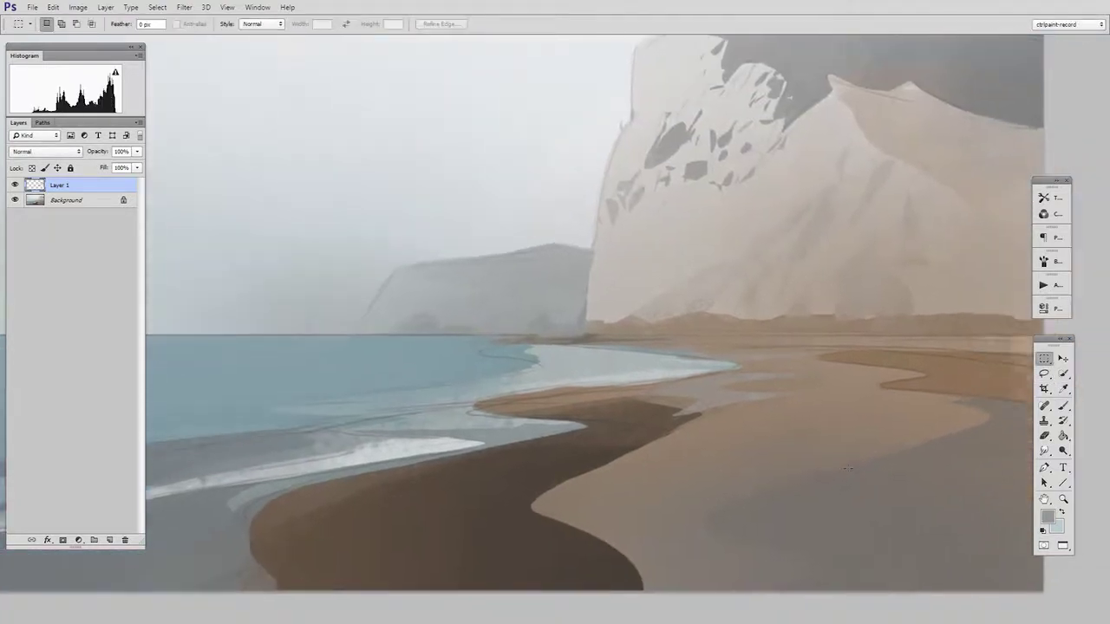
{"action": "left_click", "coordinate": [1043, 376]}
{"action": "mouse_move", "coordinate": [528, 348]}
{"action": "left_mouse_down"}
{"action": "mouse_move", "coordinate": [617, 338]}
{"action": "mouse_move", "coordinate": [559, 346]}
{"action": "mouse_move", "coordinate": [650, 358]}
{"action": "mouse_move", "coordinate": [609, 334]}
{"action": "mouse_move", "coordinate": [579, 338]}
{"action": "mouse_move", "coordinate": [676, 341]}
{"action": "left_mouse_up"}
{"action": "scroll", "coordinate": [645, 352], "scroll_direction": "up", "scroll_amount": 4}
Step: Set the foreground colour to #beb6ae and paint the selected strip along the far shoreline
{"action": "key", "text": "b"}
{"action": "left_click", "coordinate": [676, 343], "text": "alt"}
{"action": "key", "text": "n"}
{"action": "left_click", "coordinate": [719, 238]}
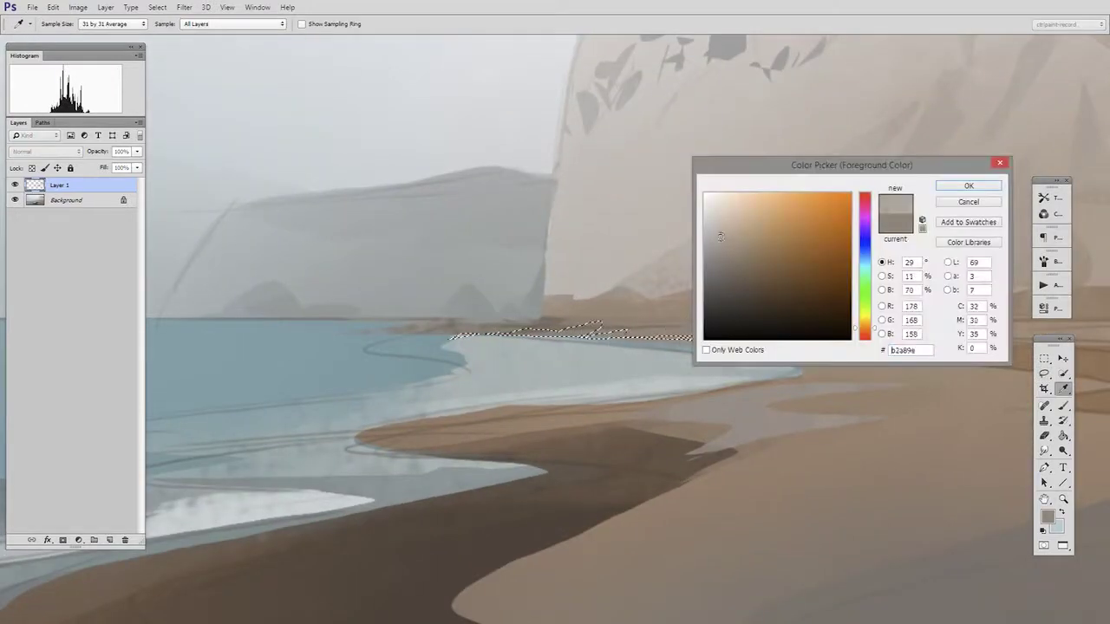
{"action": "left_click", "coordinate": [717, 230]}
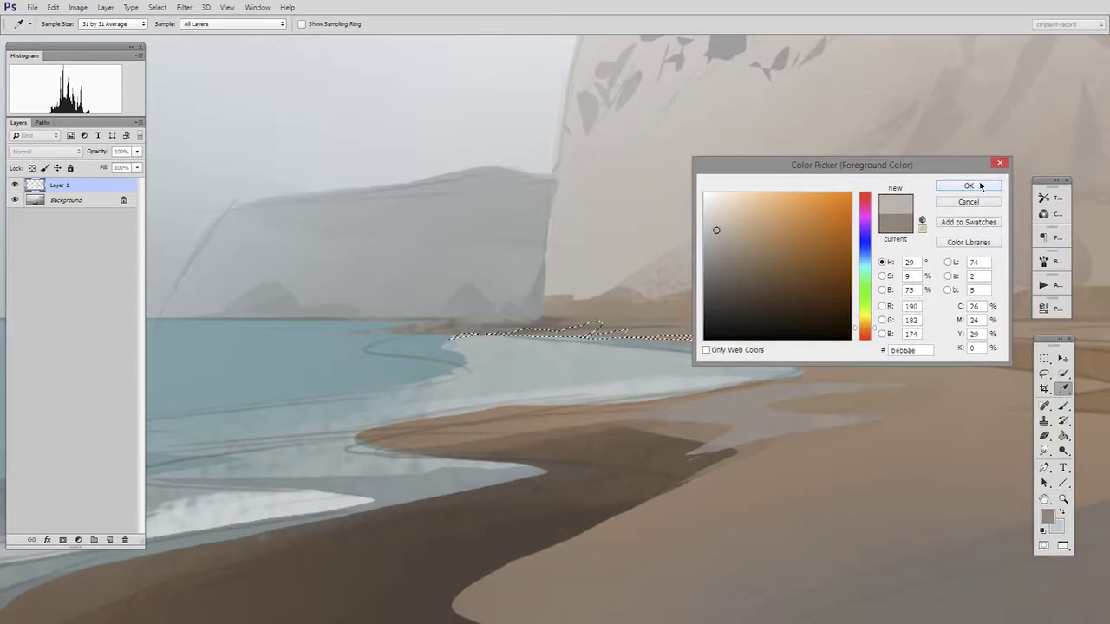
{"action": "left_click", "coordinate": [969, 185]}
{"action": "key", "text": "b"}
{"action": "left_click_drag", "start_coordinate": [484, 348], "coordinate": [761, 356]}
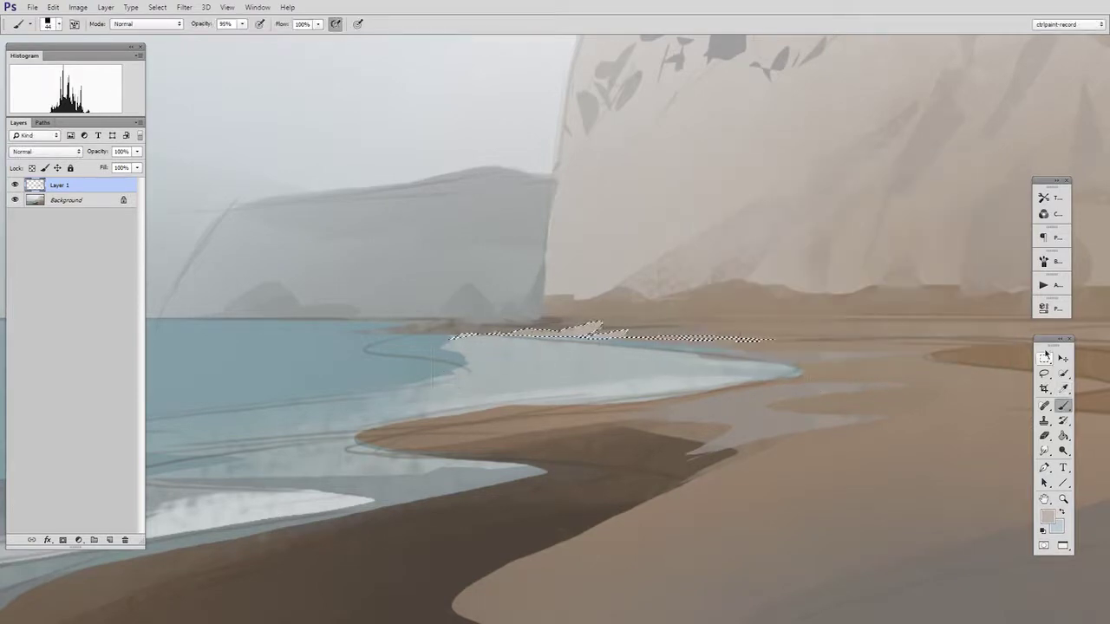
Step: Reduce the brush to 9 px and paint sampled grey-brown tones along the shore tip beside the pale strip
{"action": "key", "text": "["}
{"action": "key", "text": "["}
{"action": "key", "text": "["}
{"action": "key", "text": "["}
{"action": "key", "text": "["}
{"action": "key", "text": "["}
{"action": "left_click", "coordinate": [559, 325], "text": "alt"}
{"action": "key", "text": "["}
{"action": "key", "text": "["}
{"action": "key", "text": "["}
{"action": "key", "text": "["}
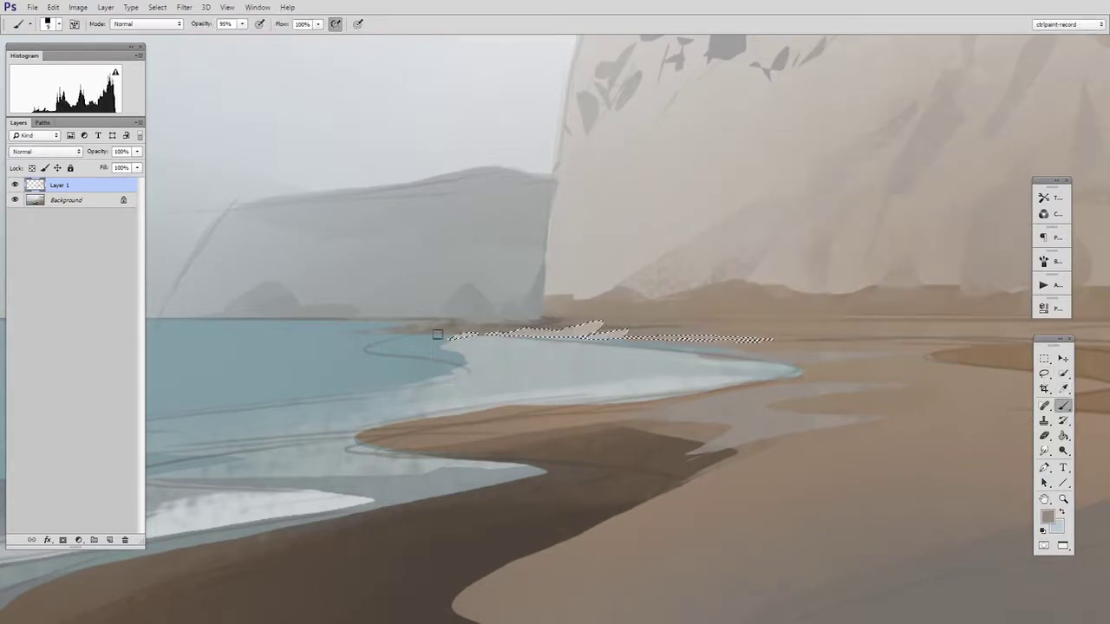
{"action": "left_click", "coordinate": [551, 316], "text": "alt"}
{"action": "left_click_drag", "start_coordinate": [482, 332], "coordinate": [459, 328]}
{"action": "left_click", "coordinate": [544, 318], "text": "alt"}
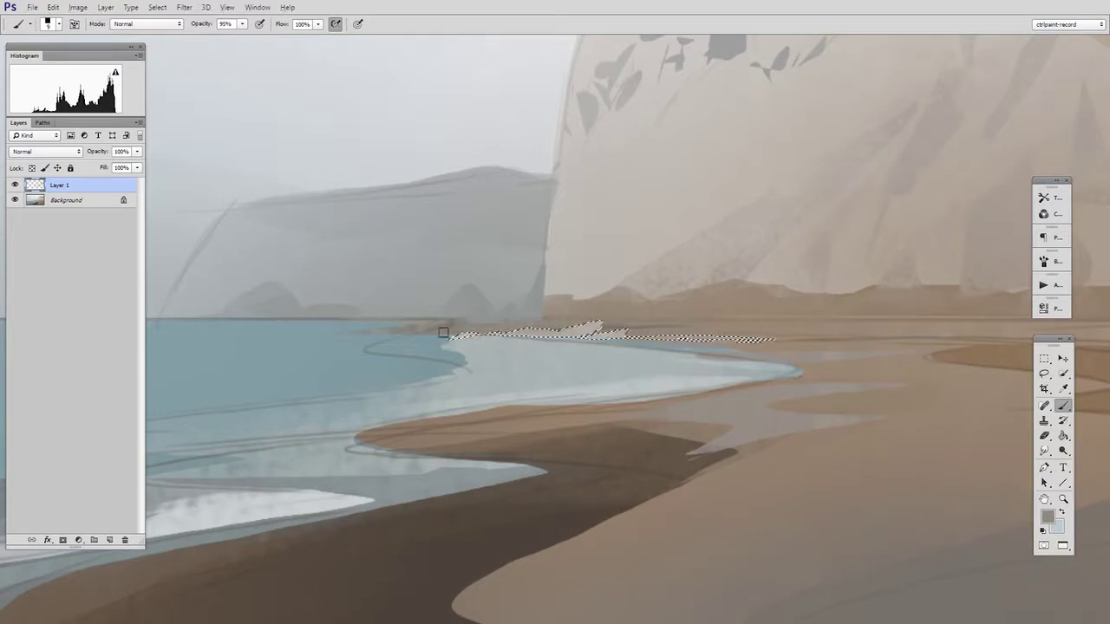
Step: Paint a dark brown band along the shore behind the pale strip, extend it toward the right, and deselect
{"action": "left_click", "coordinate": [445, 325], "text": "alt"}
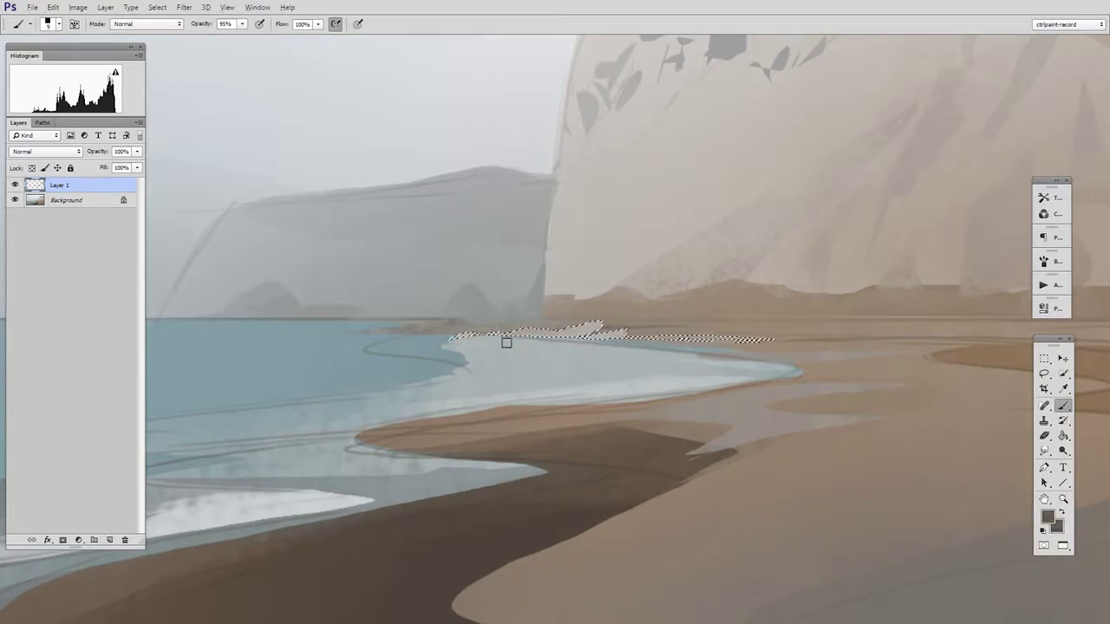
{"action": "left_click_drag", "start_coordinate": [543, 320], "coordinate": [552, 318]}
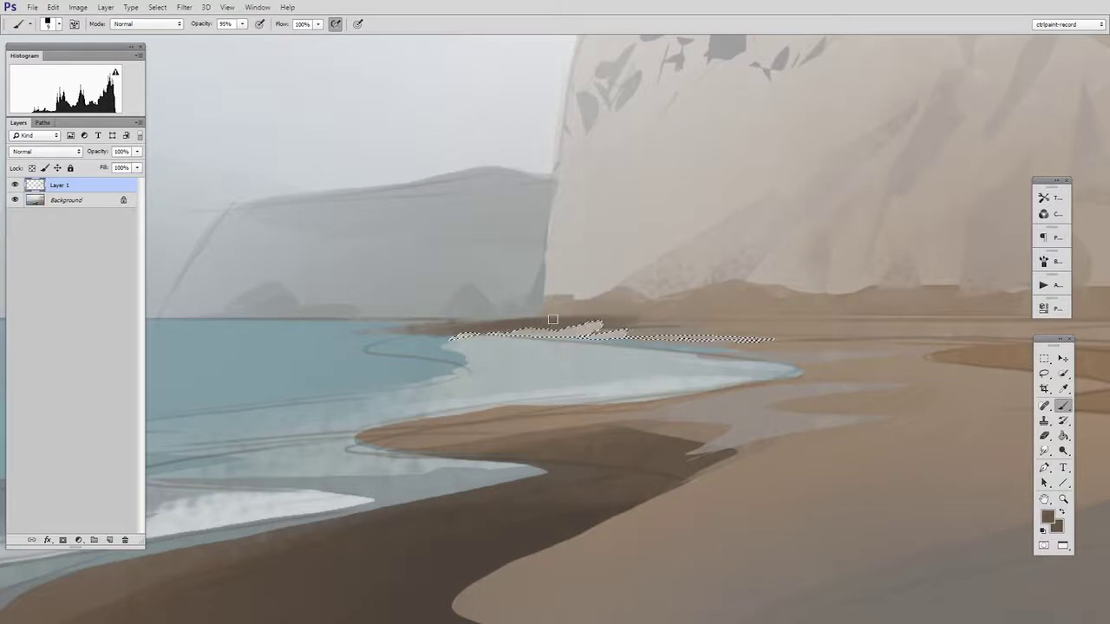
{"action": "left_click", "coordinate": [610, 301], "text": "alt"}
{"action": "left_click", "coordinate": [618, 319], "text": "alt"}
{"action": "mouse_move", "coordinate": [619, 317]}
{"action": "left_mouse_down"}
{"action": "mouse_move", "coordinate": [812, 329]}
{"action": "mouse_move", "coordinate": [739, 327]}
{"action": "left_mouse_up"}
{"action": "key", "text": "ctrl+d"}
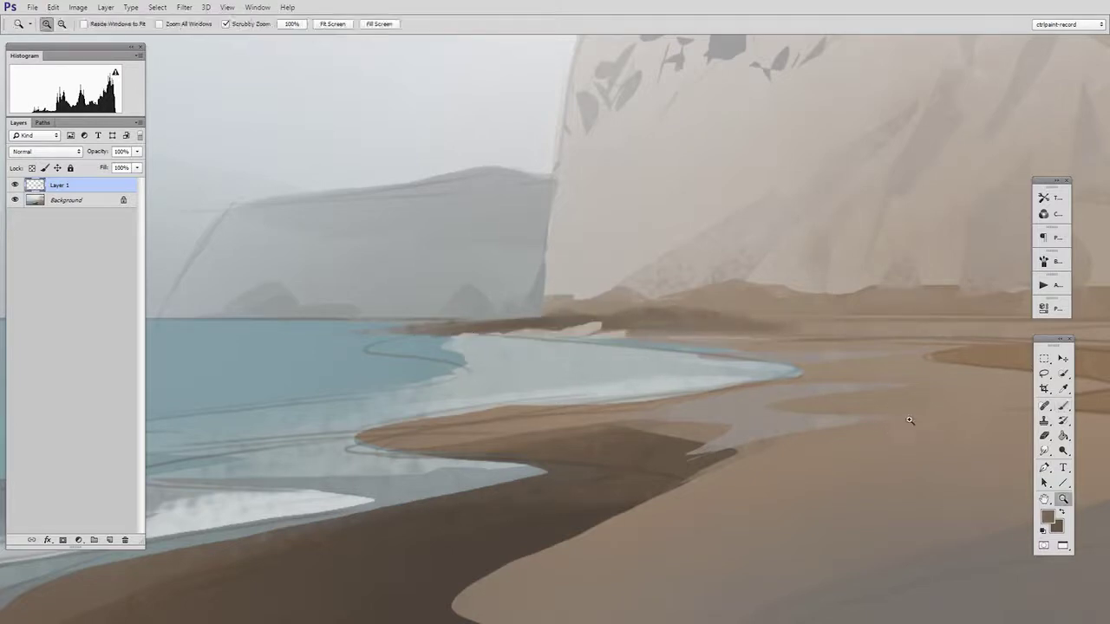
Step: Lasso the wet sand bordering the far inlet's water edge, paint it dark brown, and deselect
{"action": "left_click", "coordinate": [911, 422], "text": "ctrl+alt"}
{"action": "mouse_move", "coordinate": [911, 421]}
{"action": "left_mouse_down"}
{"action": "mouse_move", "coordinate": [808, 480]}
{"action": "mouse_move", "coordinate": [780, 471]}
{"action": "left_mouse_up"}
{"action": "left_click", "coordinate": [1041, 375]}
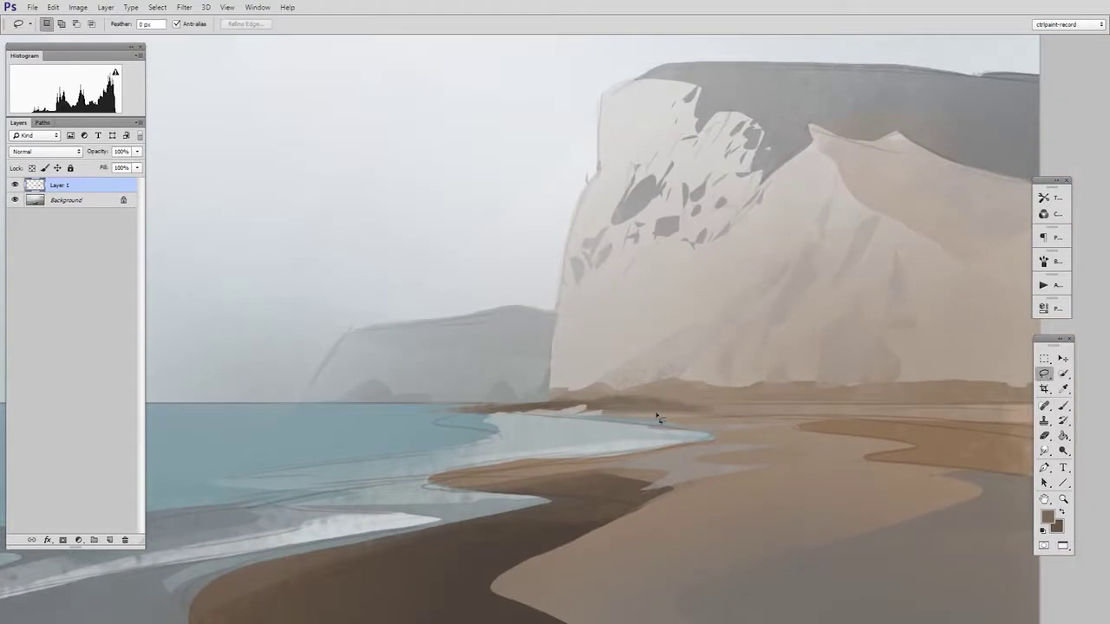
{"action": "mouse_move", "coordinate": [659, 419]}
{"action": "left_mouse_down"}
{"action": "mouse_move", "coordinate": [627, 411]}
{"action": "mouse_move", "coordinate": [702, 433]}
{"action": "mouse_move", "coordinate": [547, 472]}
{"action": "left_mouse_up"}
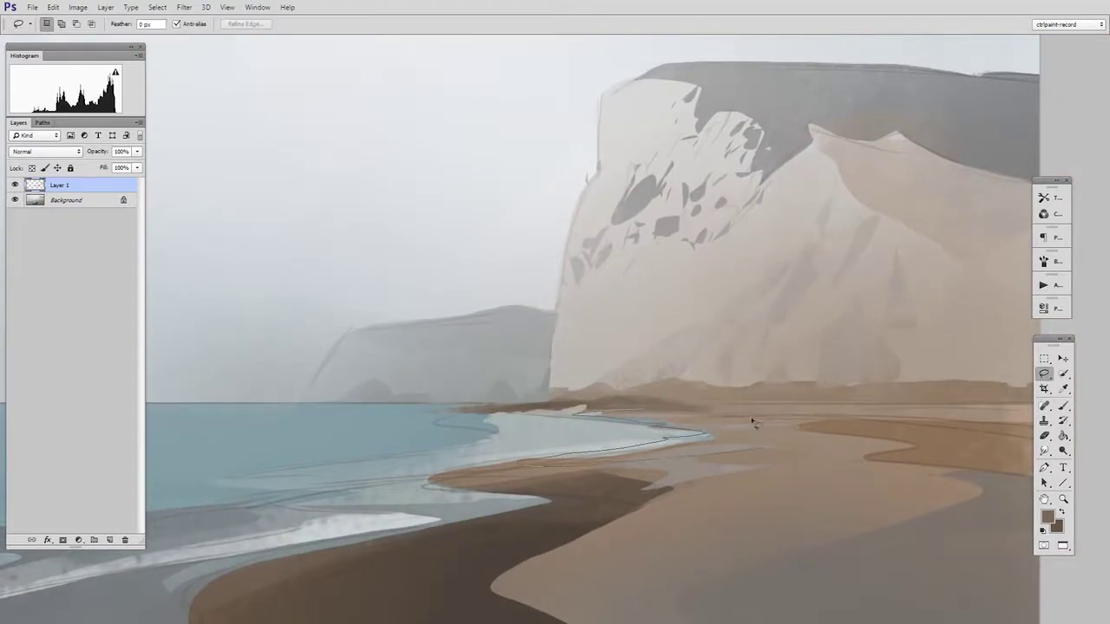
{"action": "key", "text": "b"}
{"action": "mouse_move", "coordinate": [753, 422]}
{"action": "left_mouse_down"}
{"action": "mouse_move", "coordinate": [489, 419]}
{"action": "mouse_move", "coordinate": [788, 429]}
{"action": "mouse_move", "coordinate": [638, 445]}
{"action": "mouse_move", "coordinate": [703, 425]}
{"action": "left_mouse_up"}
{"action": "key", "text": "m"}
{"action": "key", "text": "ctrl+d"}
Step: Lasso thin horizontal strips at the cliff's foot and a winding channel around the orange-brown sand patch
{"action": "left_click", "coordinate": [1041, 376]}
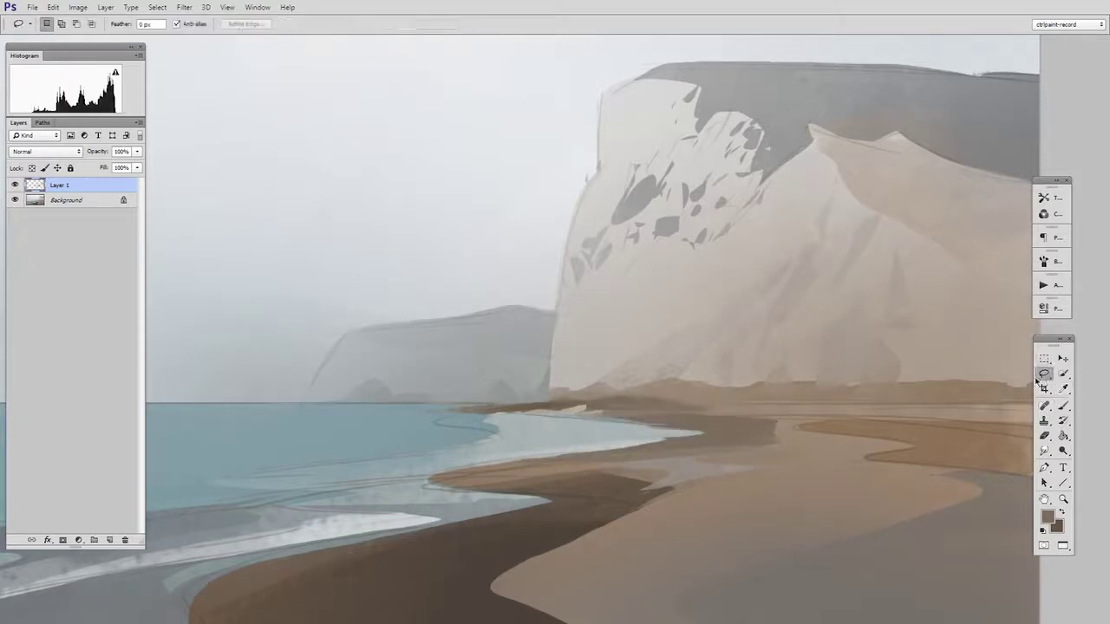
{"action": "mouse_move", "coordinate": [667, 423]}
{"action": "left_mouse_down"}
{"action": "mouse_move", "coordinate": [551, 419]}
{"action": "mouse_move", "coordinate": [891, 424]}
{"action": "left_mouse_up"}
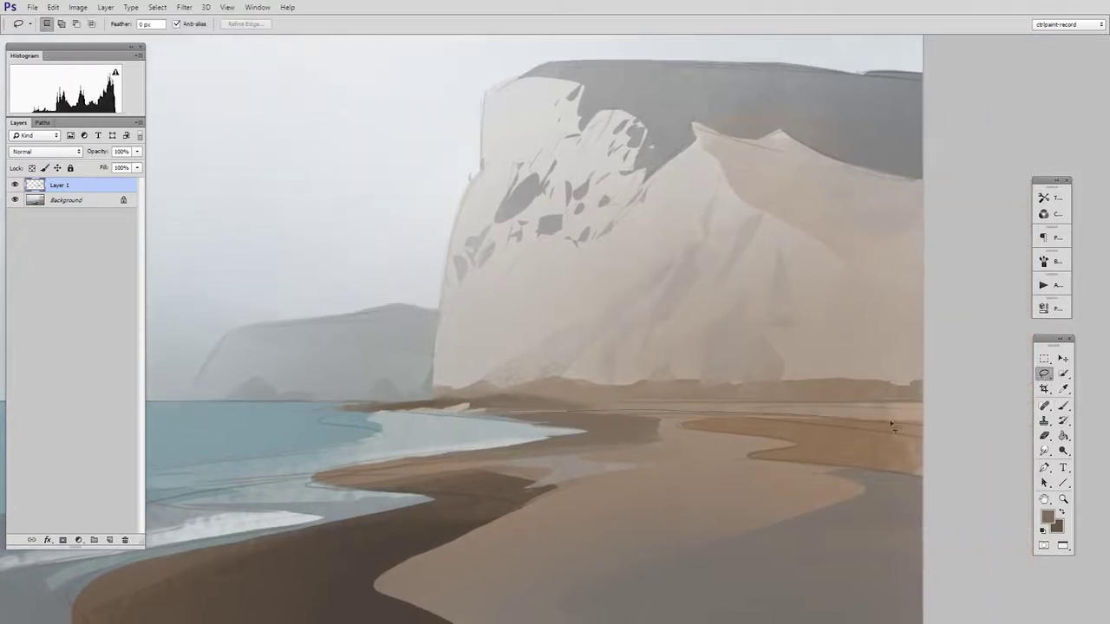
{"action": "mouse_move", "coordinate": [741, 423]}
{"action": "left_mouse_down"}
{"action": "mouse_move", "coordinate": [640, 416]}
{"action": "mouse_move", "coordinate": [907, 412]}
{"action": "mouse_move", "coordinate": [927, 418]}
{"action": "mouse_move", "coordinate": [922, 429]}
{"action": "left_mouse_up"}
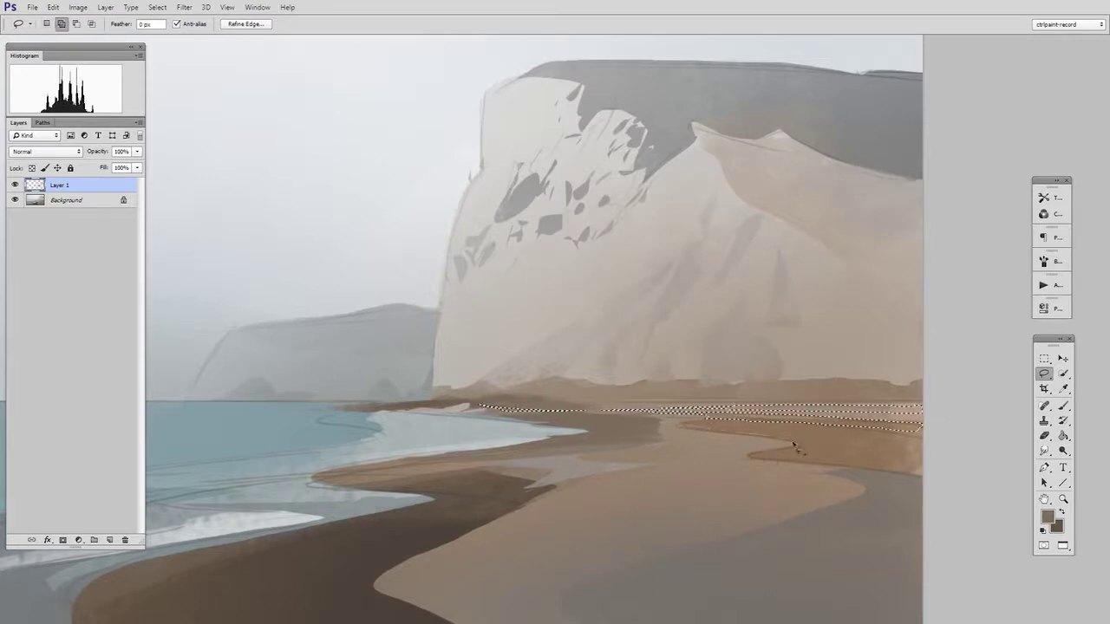
{"action": "left_click_drag", "start_coordinate": [852, 492], "coordinate": [711, 444]}
{"action": "left_click_drag", "start_coordinate": [596, 411], "coordinate": [694, 415]}
Step: Set the foreground colour to #9f9894, paint the selected strips and winding channel with it, and deselect
{"action": "key", "text": "b"}
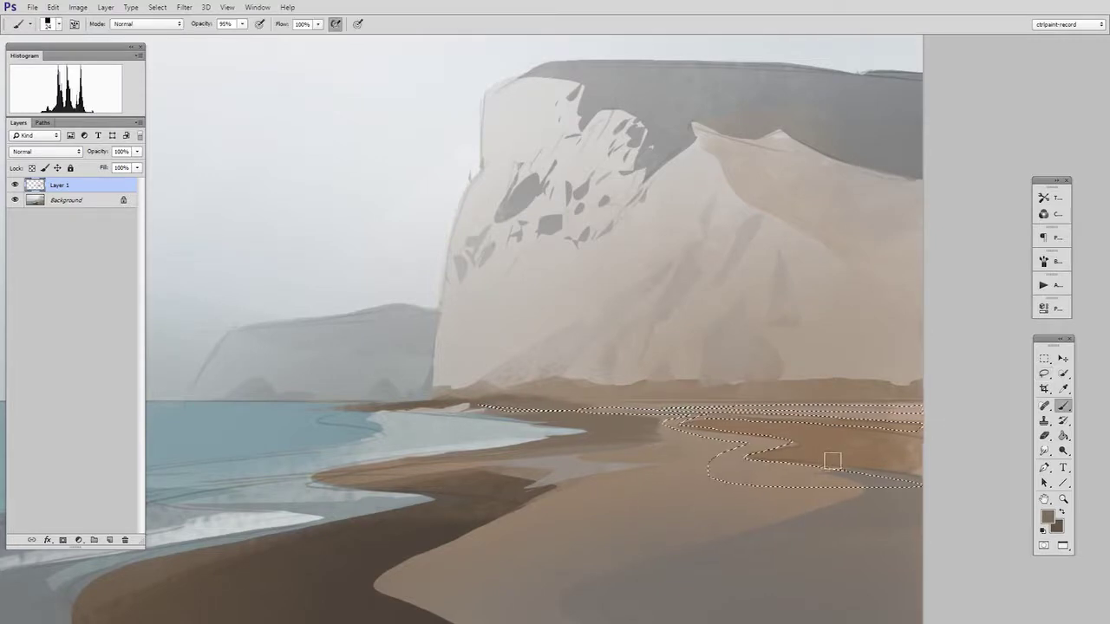
{"action": "left_click", "coordinate": [788, 468], "text": "alt"}
{"action": "key", "text": "n"}
{"action": "left_click", "coordinate": [713, 248]}
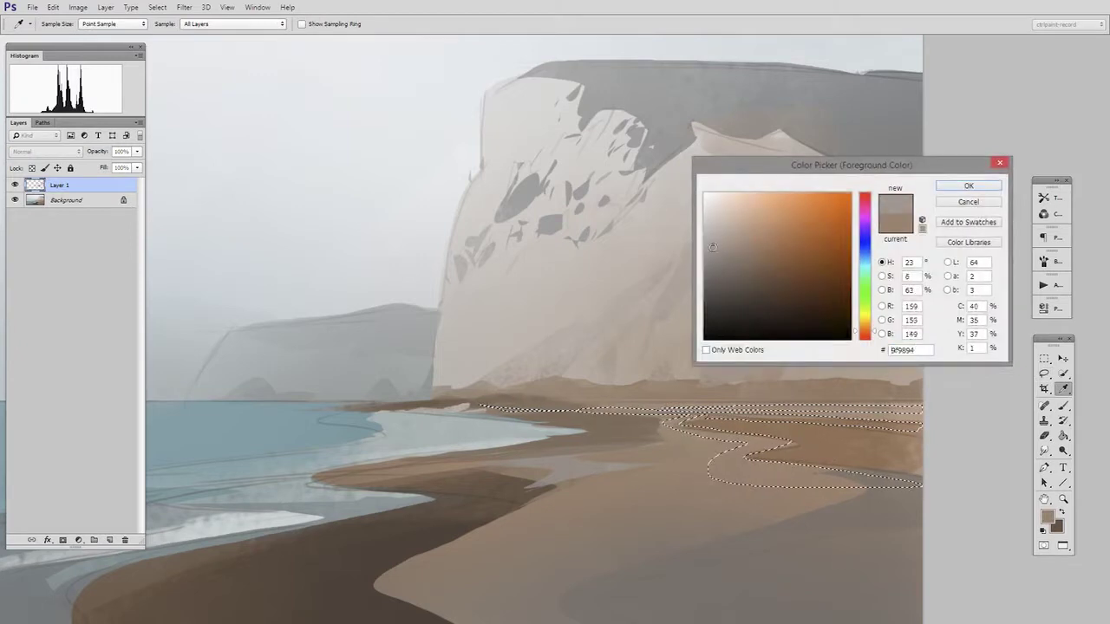
{"action": "left_click", "coordinate": [969, 186]}
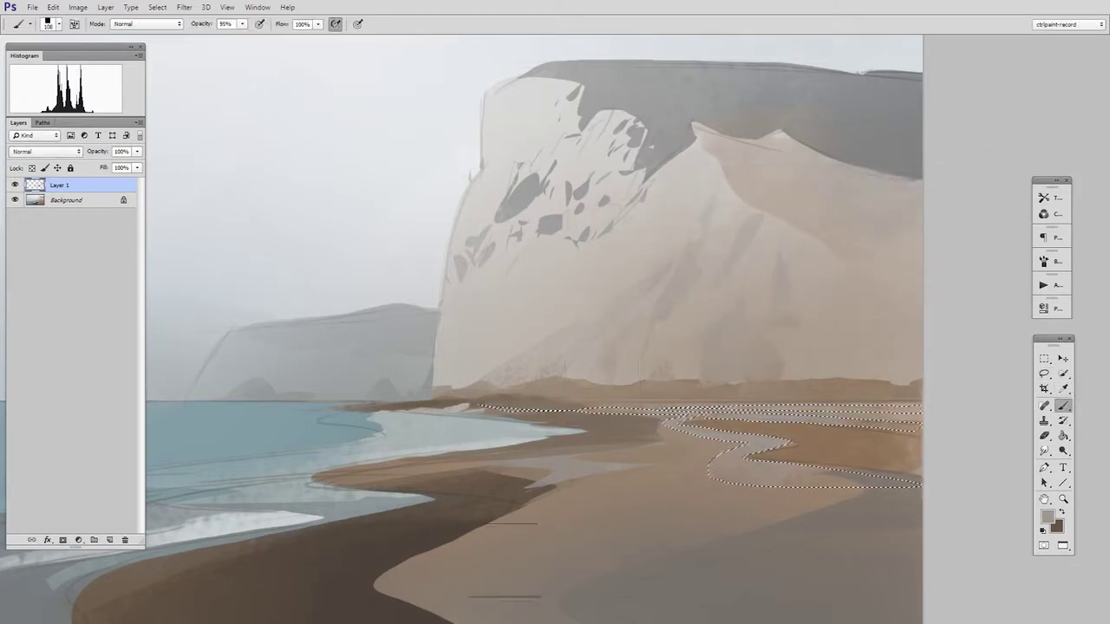
{"action": "key", "text": "ctrl+d"}
{"action": "key", "text": "m"}
{"action": "key", "text": "b"}
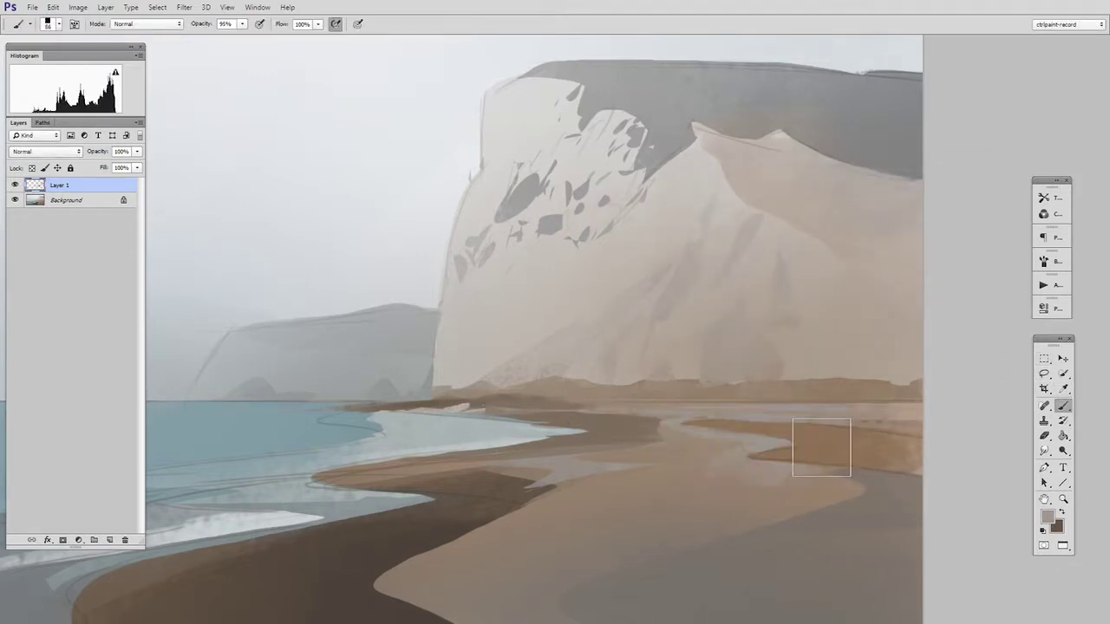
Step: Undo the last sand stroke and touch up the orange-brown patch's edge with a sampled brown and a smaller brush
{"action": "left_click", "coordinate": [808, 465], "text": "alt"}
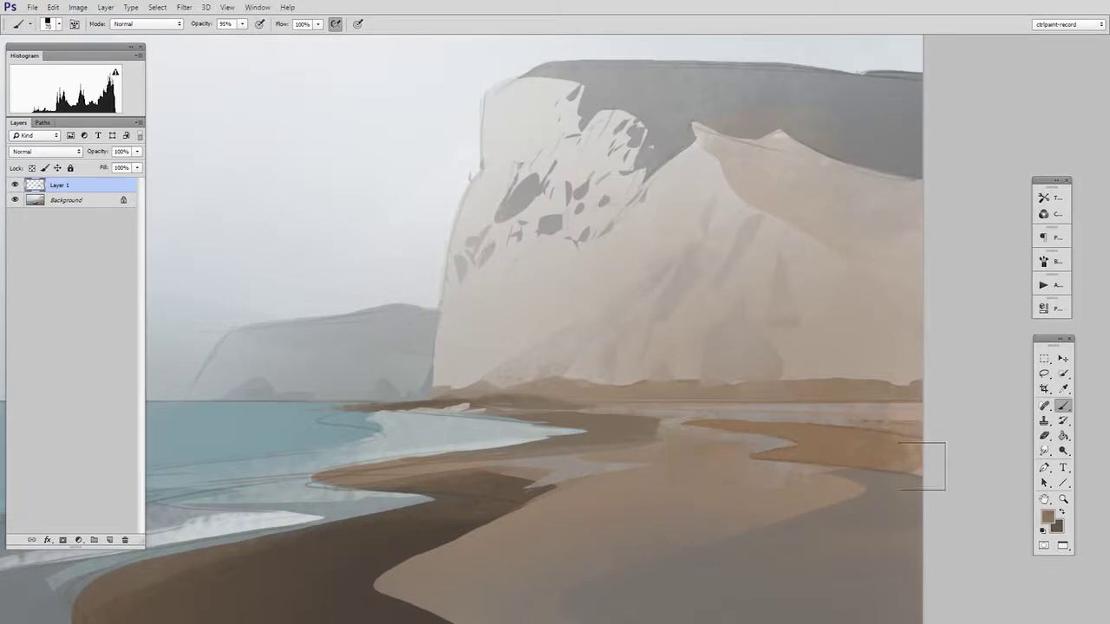
{"action": "key", "text": "ctrl+z"}
{"action": "left_click", "coordinate": [861, 444], "text": "alt"}
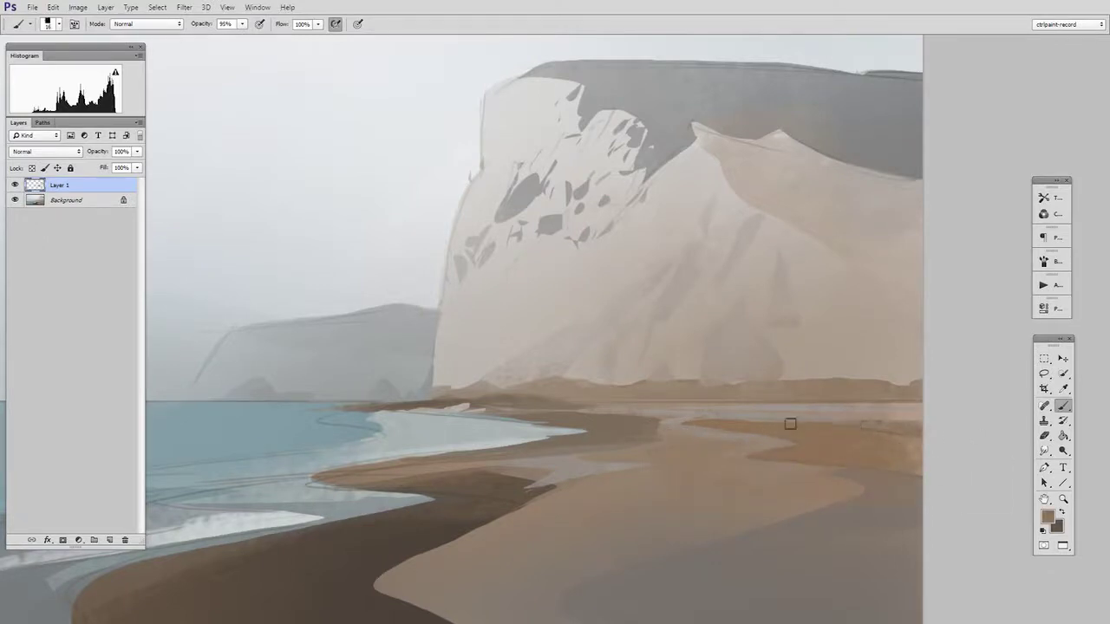
Step: Create a new layer, lasso a wedge at the cliff's base, and set the foreground colour to #a39890
{"action": "key", "text": "ctrl+shift+alt+n"}
{"action": "key", "text": "l"}
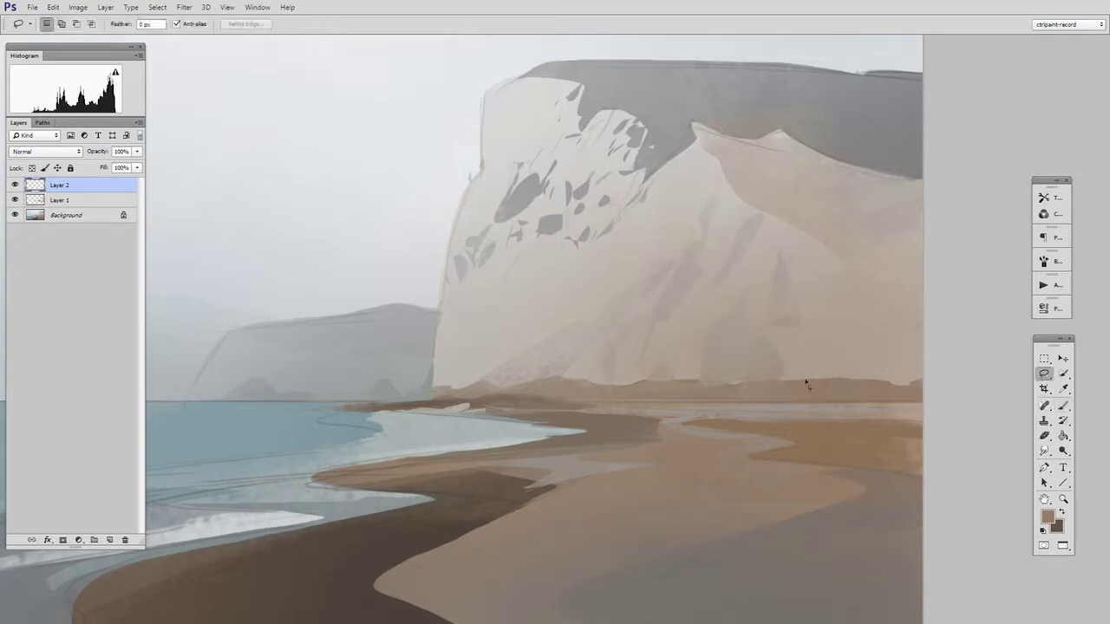
{"action": "mouse_move", "coordinate": [767, 387]}
{"action": "left_mouse_down"}
{"action": "mouse_move", "coordinate": [817, 353]}
{"action": "mouse_move", "coordinate": [948, 371]}
{"action": "mouse_move", "coordinate": [771, 382]}
{"action": "left_mouse_up"}
{"action": "key", "text": "b"}
{"action": "left_click", "coordinate": [785, 371], "text": "alt"}
{"action": "key", "text": "n"}
{"action": "left_click", "coordinate": [722, 244]}
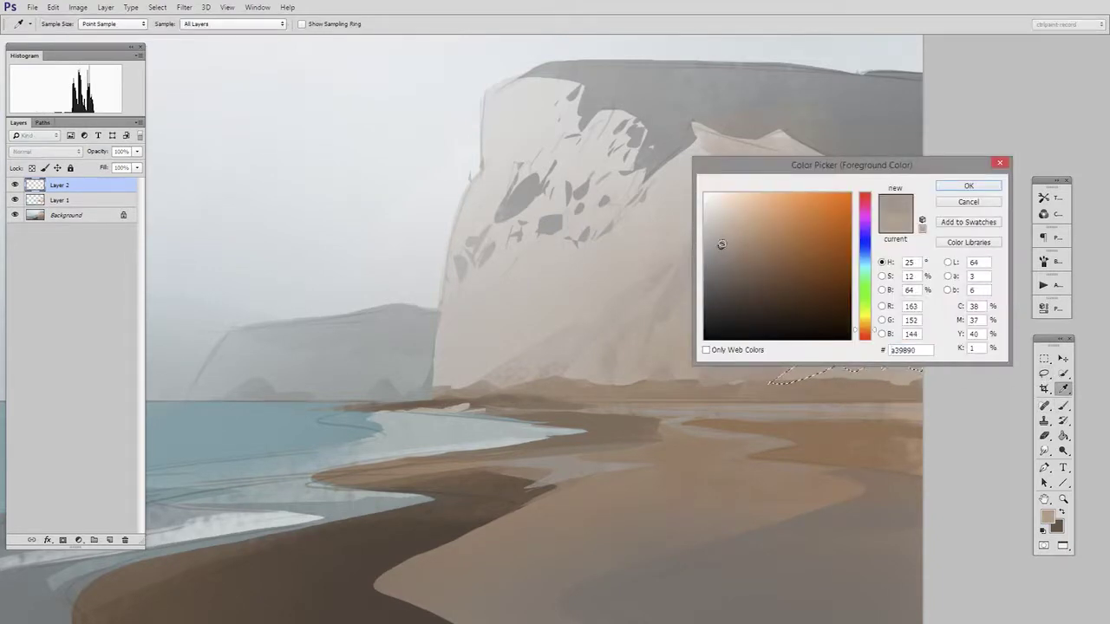
{"action": "left_click", "coordinate": [968, 186]}
Step: Choose a darker grey-brown, reduce the brush size, and paint the selected wedge at the cliff's base
{"action": "key", "text": "b"}
{"action": "key", "text": "n"}
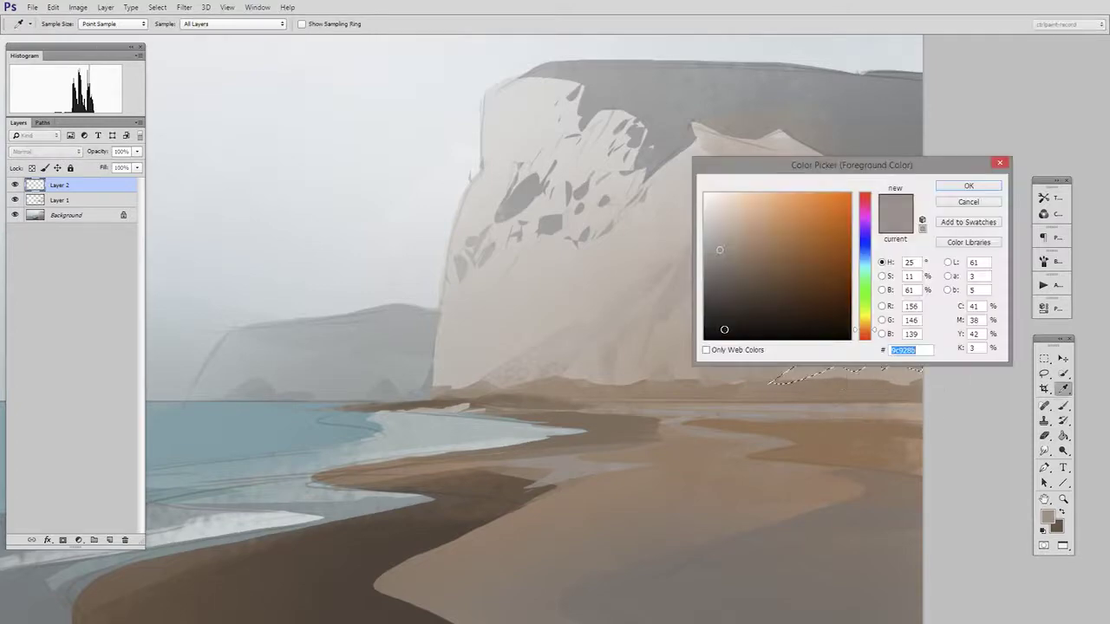
{"action": "left_click", "coordinate": [719, 259]}
{"action": "left_click", "coordinate": [981, 190]}
{"action": "key", "text": "["}
{"action": "key", "text": "["}
{"action": "left_click_drag", "start_coordinate": [898, 363], "coordinate": [852, 404]}
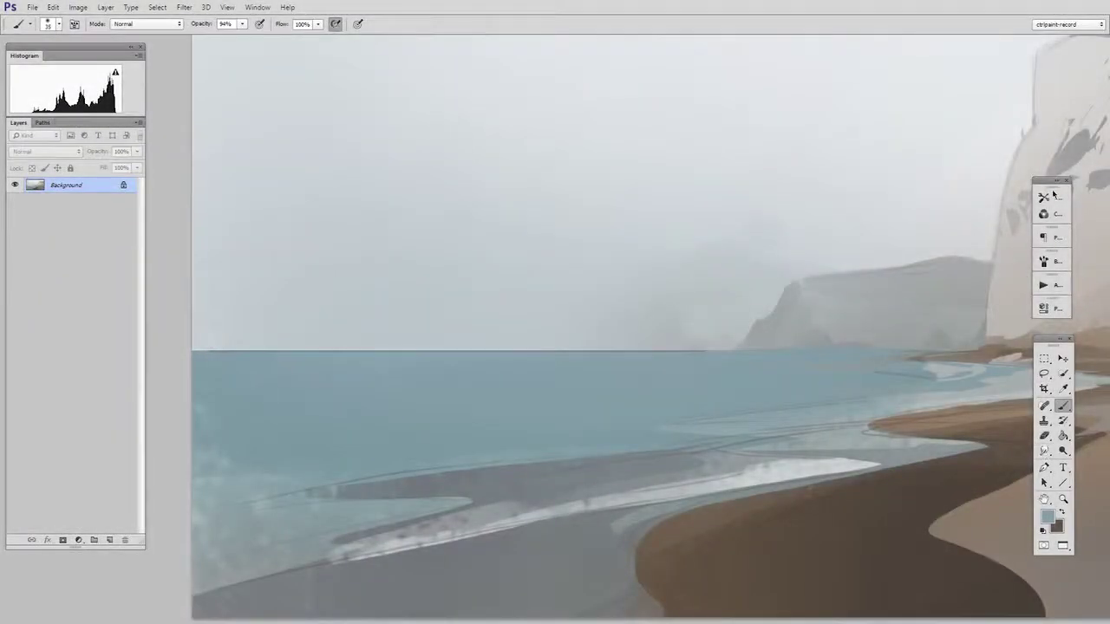
Step: Load the narrow smudge preset and smudge the horizon line and the edge of the white foam near the shore
{"action": "left_click", "coordinate": [1048, 198]}
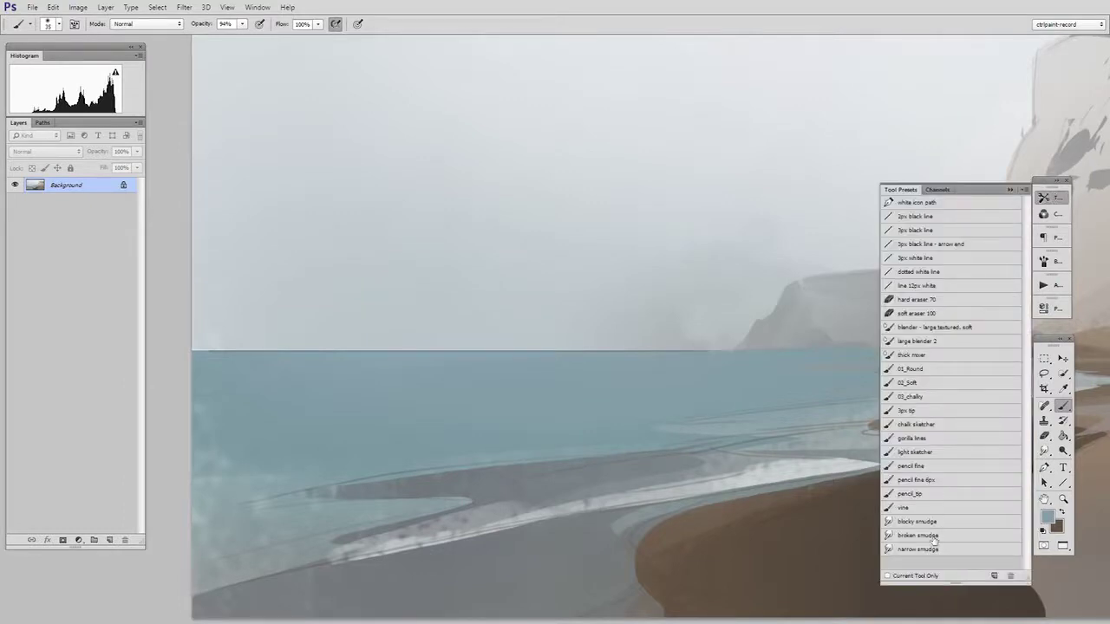
{"action": "left_click", "coordinate": [919, 549]}
{"action": "left_click", "coordinate": [1045, 198]}
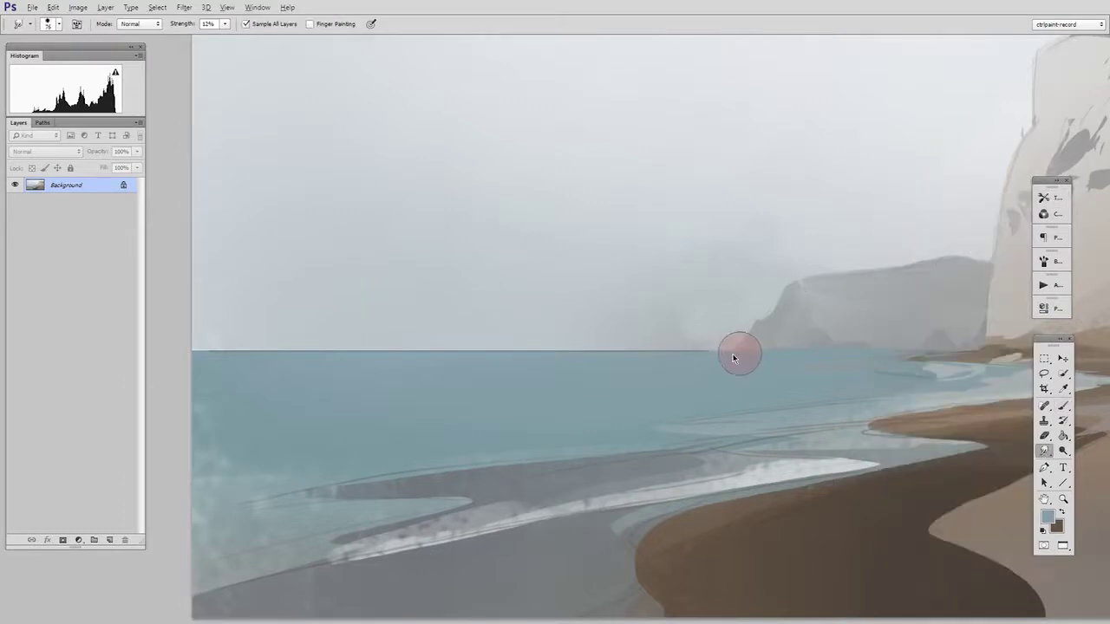
{"action": "mouse_move", "coordinate": [732, 357]}
{"action": "left_mouse_down"}
{"action": "mouse_move", "coordinate": [740, 347]}
{"action": "mouse_move", "coordinate": [198, 362]}
{"action": "left_mouse_up"}
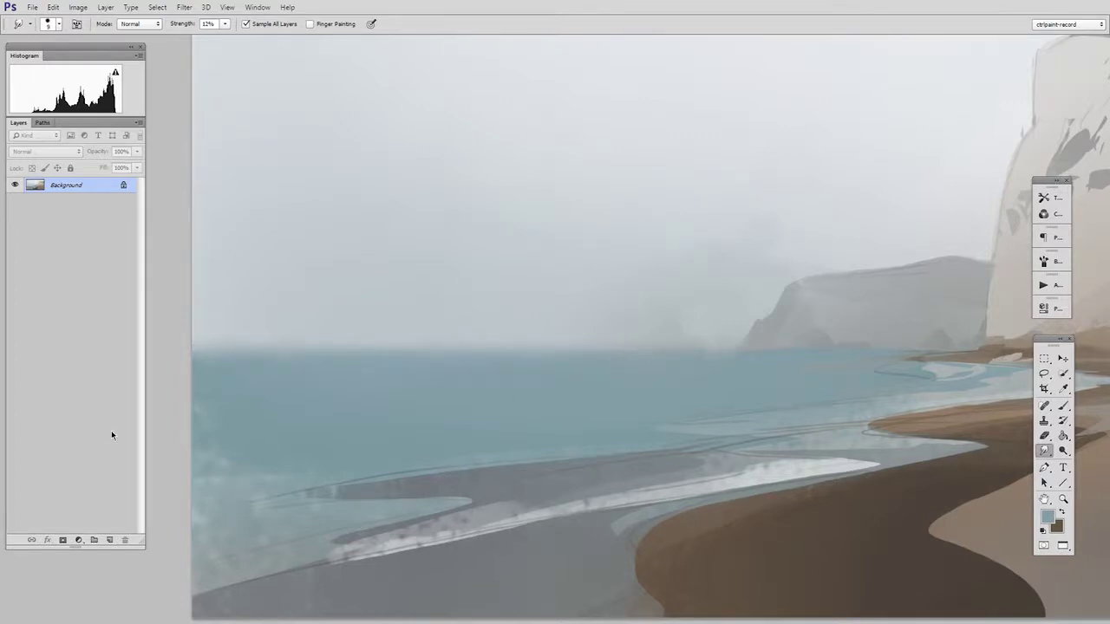
{"action": "left_click", "coordinate": [862, 444], "text": "alt"}
{"action": "left_click_drag", "start_coordinate": [864, 444], "coordinate": [735, 463]}
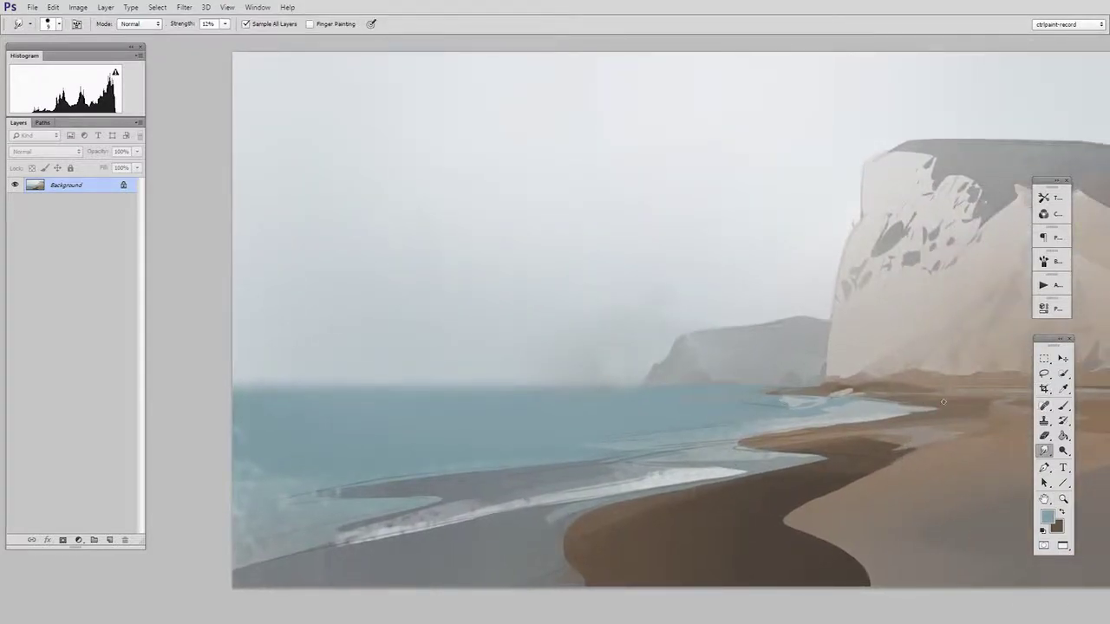
Step: Lasso several long, thin wave bands across the foreground water, from the canvas edge to the shallows
{"action": "left_click", "coordinate": [1044, 358]}
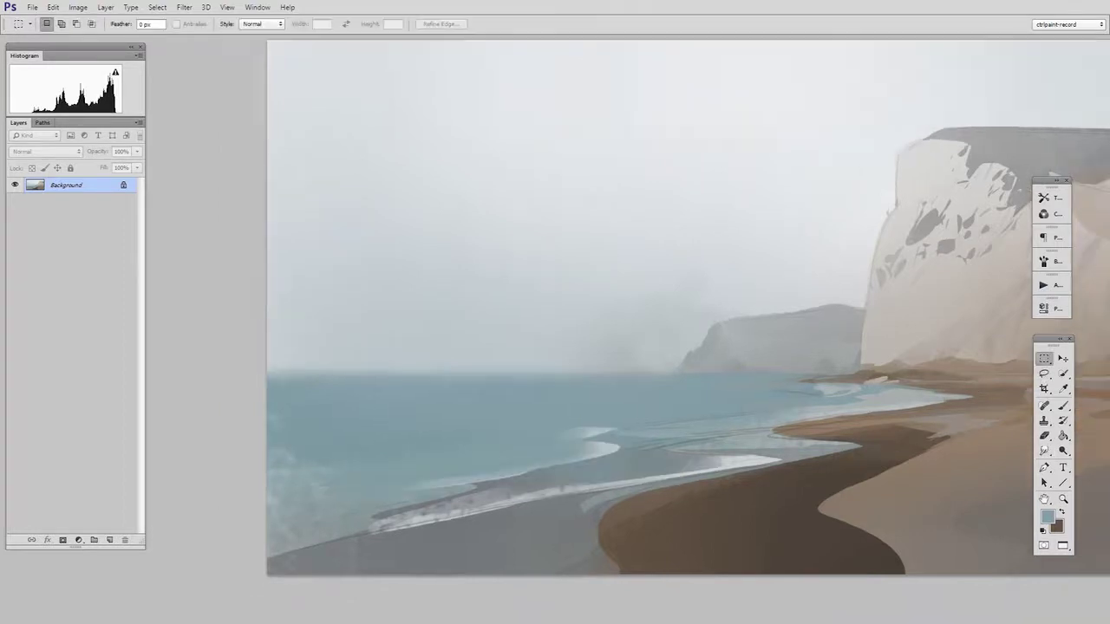
{"action": "left_click", "coordinate": [1044, 374]}
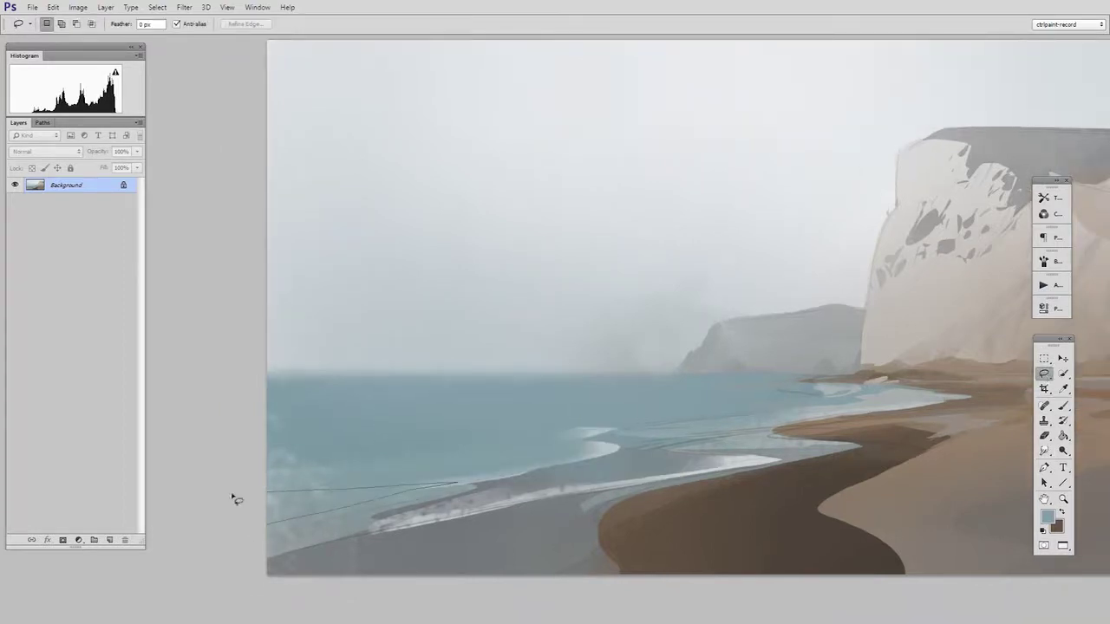
{"action": "left_click_drag", "start_coordinate": [232, 497], "coordinate": [242, 490]}
{"action": "mouse_move", "coordinate": [251, 484]}
{"action": "left_mouse_down"}
{"action": "mouse_move", "coordinate": [537, 456]}
{"action": "mouse_move", "coordinate": [260, 469]}
{"action": "left_mouse_up"}
{"action": "mouse_move", "coordinate": [260, 451]}
{"action": "left_mouse_down"}
{"action": "mouse_move", "coordinate": [369, 449]}
{"action": "mouse_move", "coordinate": [267, 449]}
{"action": "left_mouse_up"}
{"action": "mouse_move", "coordinate": [267, 446]}
{"action": "left_mouse_down"}
{"action": "mouse_move", "coordinate": [512, 444]}
{"action": "mouse_move", "coordinate": [595, 426]}
{"action": "mouse_move", "coordinate": [636, 436]}
{"action": "mouse_move", "coordinate": [659, 460]}
{"action": "mouse_move", "coordinate": [579, 470]}
{"action": "mouse_move", "coordinate": [624, 447]}
{"action": "left_mouse_up"}
Step: Set the foreground colour to #558188, paint the selected wave bands dark teal, and deselect
{"action": "key", "text": "b"}
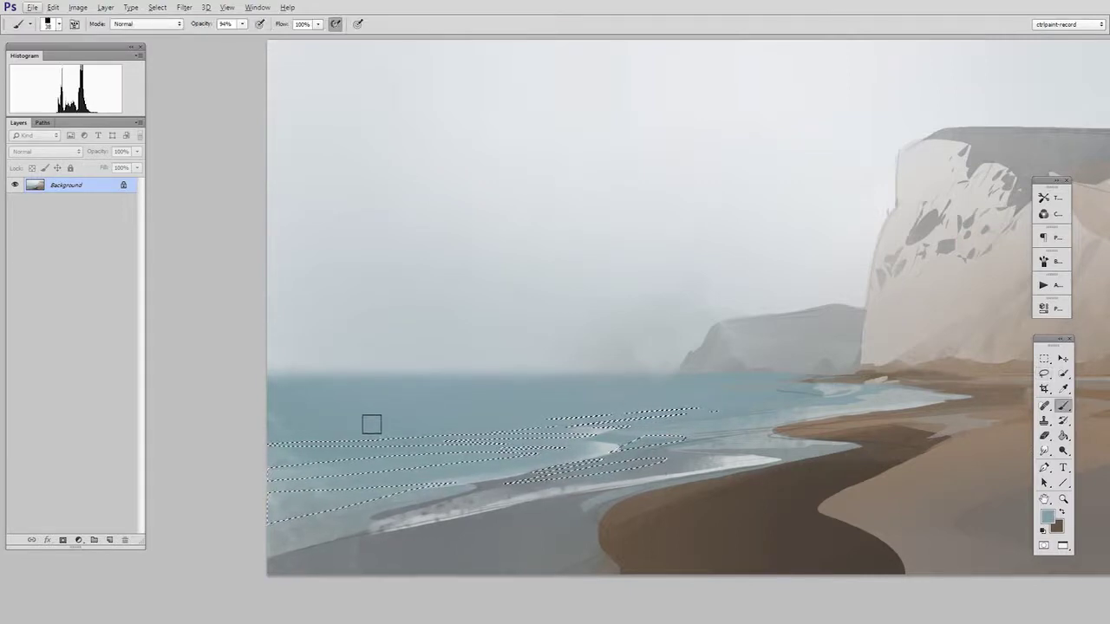
{"action": "key", "text": "n"}
{"action": "left_click", "coordinate": [759, 261]}
{"action": "left_click", "coordinate": [950, 184]}
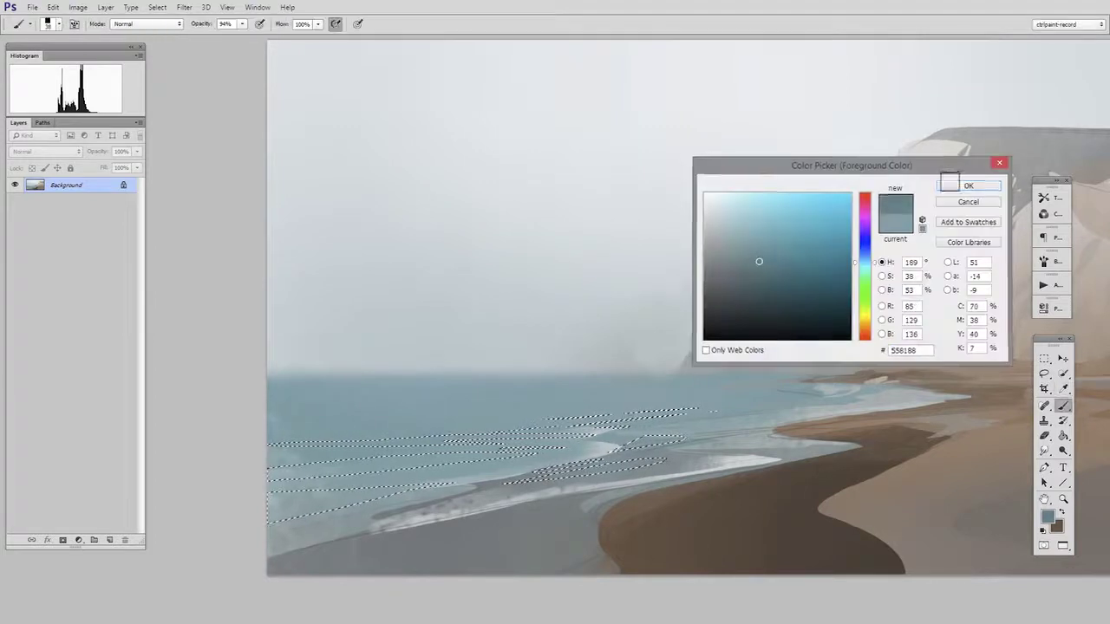
{"action": "left_click", "coordinate": [949, 183]}
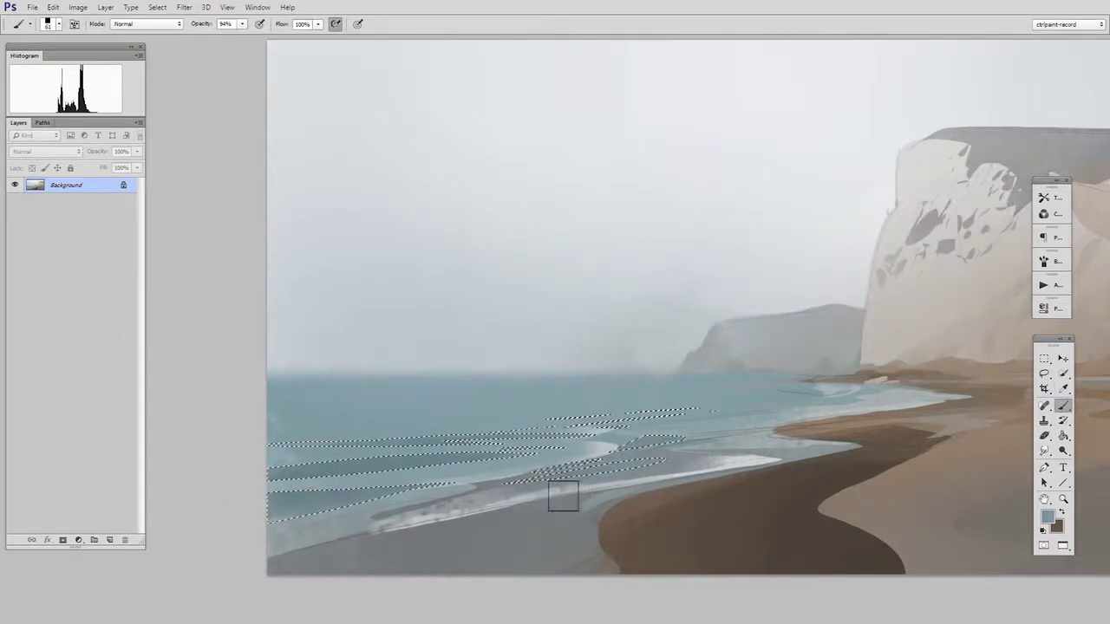
{"action": "key", "text": "m"}
{"action": "key", "text": "ctrl+d"}
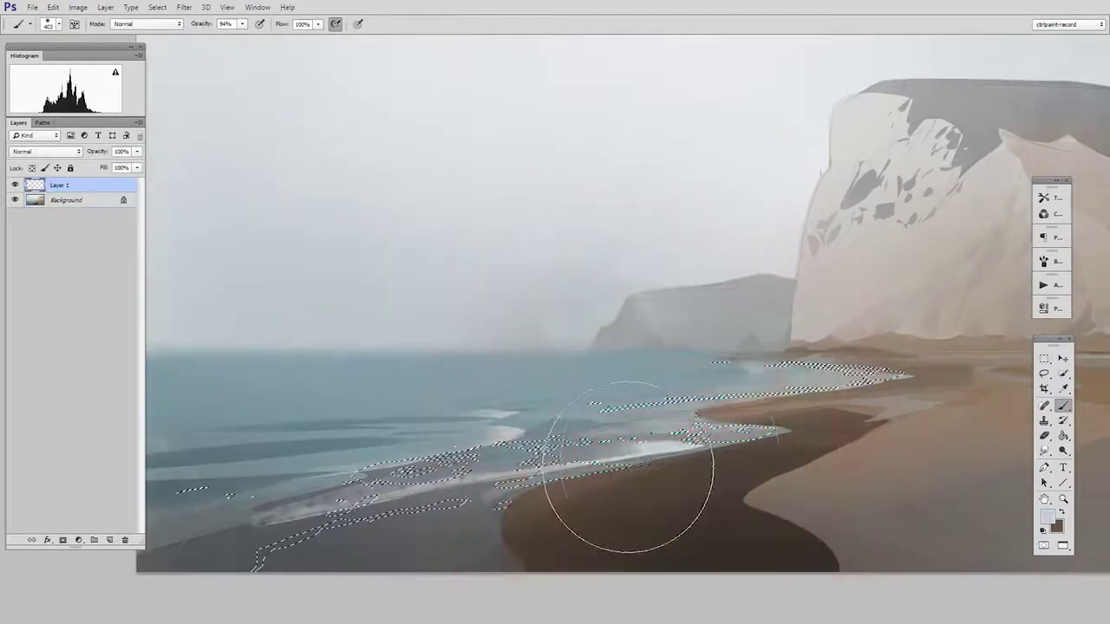
Step: Reduce the brush size and paint the selected foam patches along the water's edge pale grey
{"action": "key", "text": "bracketleft"}
{"action": "mouse_move", "coordinate": [497, 490]}
{"action": "left_mouse_down"}
{"action": "mouse_move", "coordinate": [389, 512]}
{"action": "mouse_move", "coordinate": [469, 473]}
{"action": "mouse_move", "coordinate": [575, 502]}
{"action": "mouse_move", "coordinate": [659, 444]}
{"action": "mouse_move", "coordinate": [824, 407]}
{"action": "mouse_move", "coordinate": [748, 446]}
{"action": "mouse_move", "coordinate": [303, 523]}
{"action": "mouse_move", "coordinate": [264, 496]}
{"action": "left_mouse_up"}
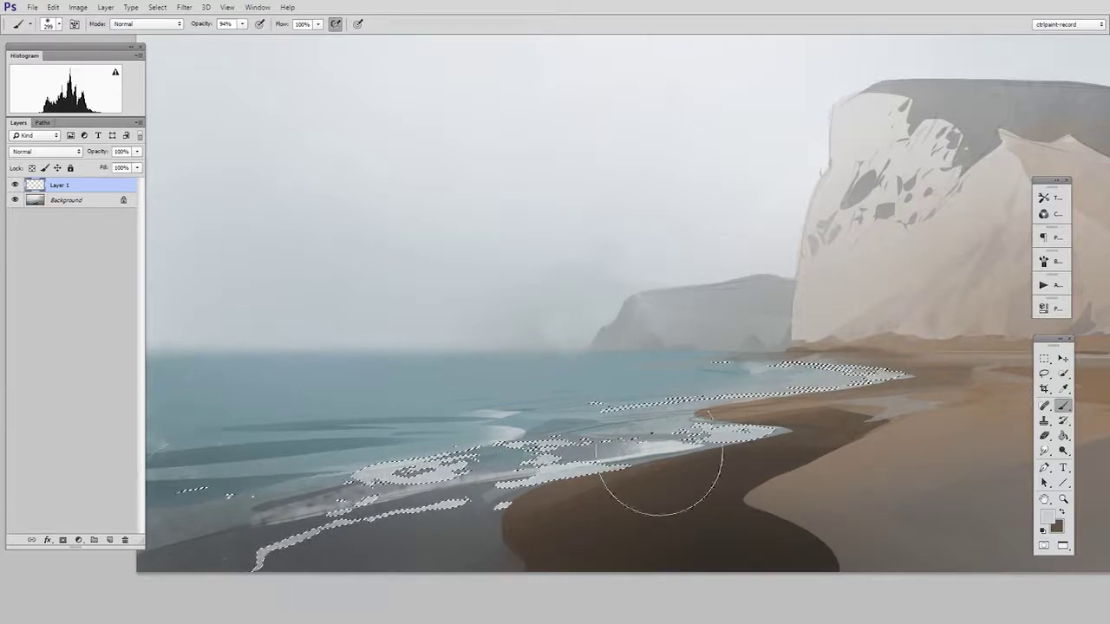
{"action": "key", "text": "ctrl+shift+i"}
{"action": "left_click_drag", "start_coordinate": [668, 434], "coordinate": [612, 444]}
{"action": "left_click", "coordinate": [522, 448], "text": "alt"}
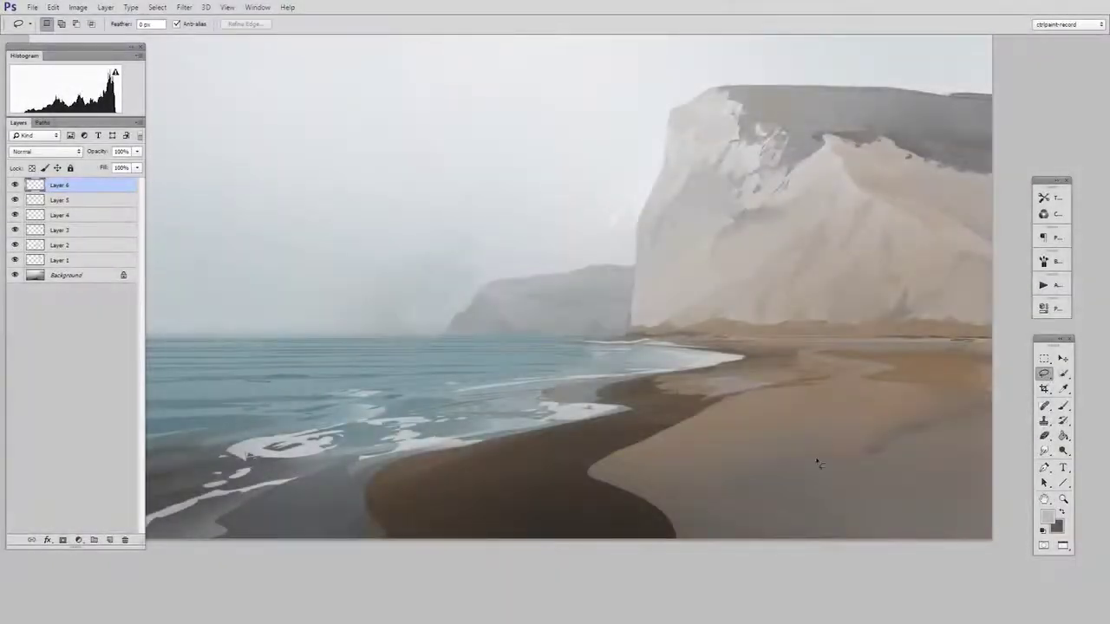
Step: Lasso winding bands across the foreground sand, shade them with a dark grey-brown using a large brush, and deselect
{"action": "mouse_move", "coordinate": [818, 464]}
{"action": "left_mouse_down"}
{"action": "mouse_move", "coordinate": [1007, 484]}
{"action": "mouse_move", "coordinate": [796, 489]}
{"action": "mouse_move", "coordinate": [699, 455]}
{"action": "mouse_move", "coordinate": [817, 462]}
{"action": "left_mouse_up"}
{"action": "mouse_move", "coordinate": [720, 479]}
{"action": "left_mouse_down"}
{"action": "mouse_move", "coordinate": [621, 498]}
{"action": "mouse_move", "coordinate": [675, 459]}
{"action": "mouse_move", "coordinate": [839, 520]}
{"action": "mouse_move", "coordinate": [721, 481]}
{"action": "left_mouse_up"}
{"action": "key", "text": "b"}
{"action": "left_click", "coordinate": [927, 478], "text": "alt"}
{"action": "left_click", "coordinate": [1047, 516]}
{"action": "left_click", "coordinate": [726, 277]}
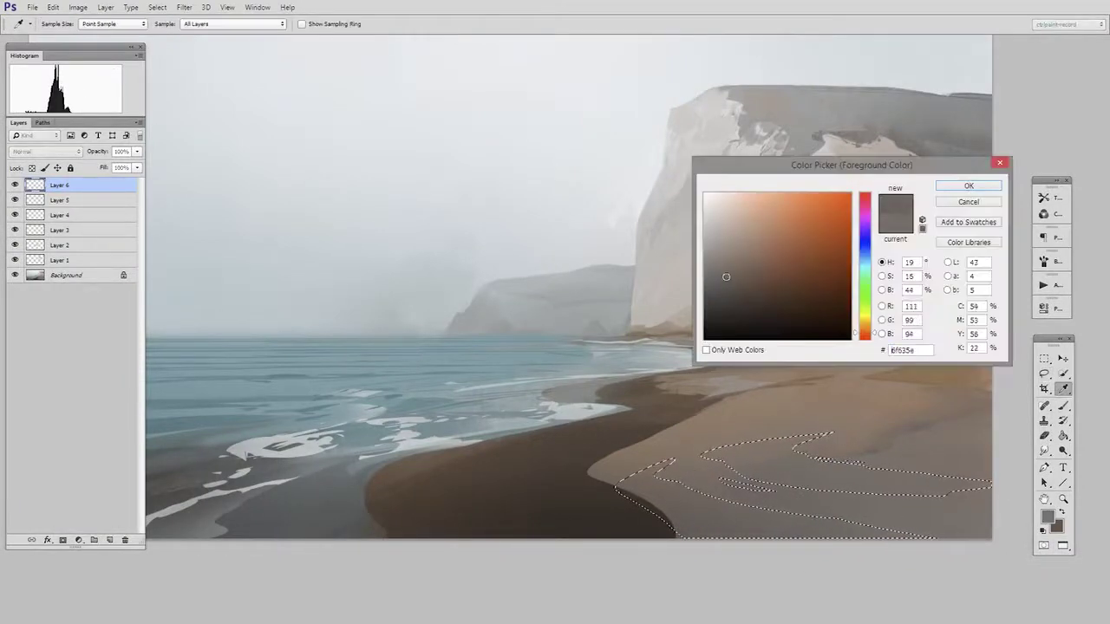
{"action": "left_click", "coordinate": [723, 287]}
{"action": "key", "text": "Return"}
{"action": "right_click", "coordinate": [815, 508], "text": "alt"}
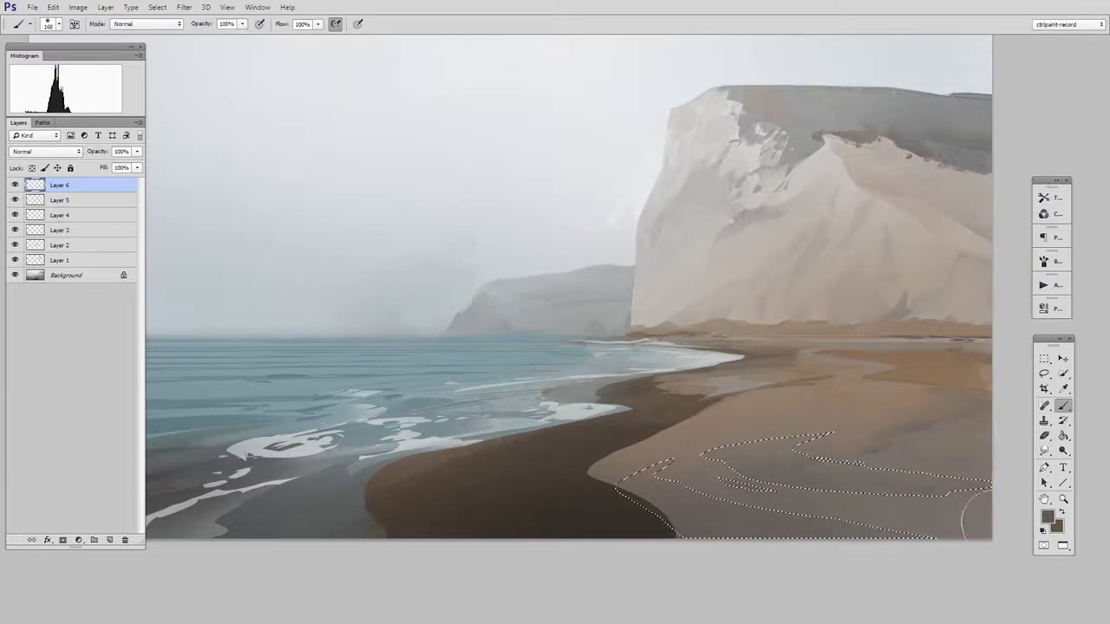
{"action": "key", "text": "m"}
{"action": "key", "text": "ctrl+d"}
Step: Fit the whole painting in view and lasso the brown strip of ground along the cliff's foot
{"action": "left_click", "coordinate": [1045, 376]}
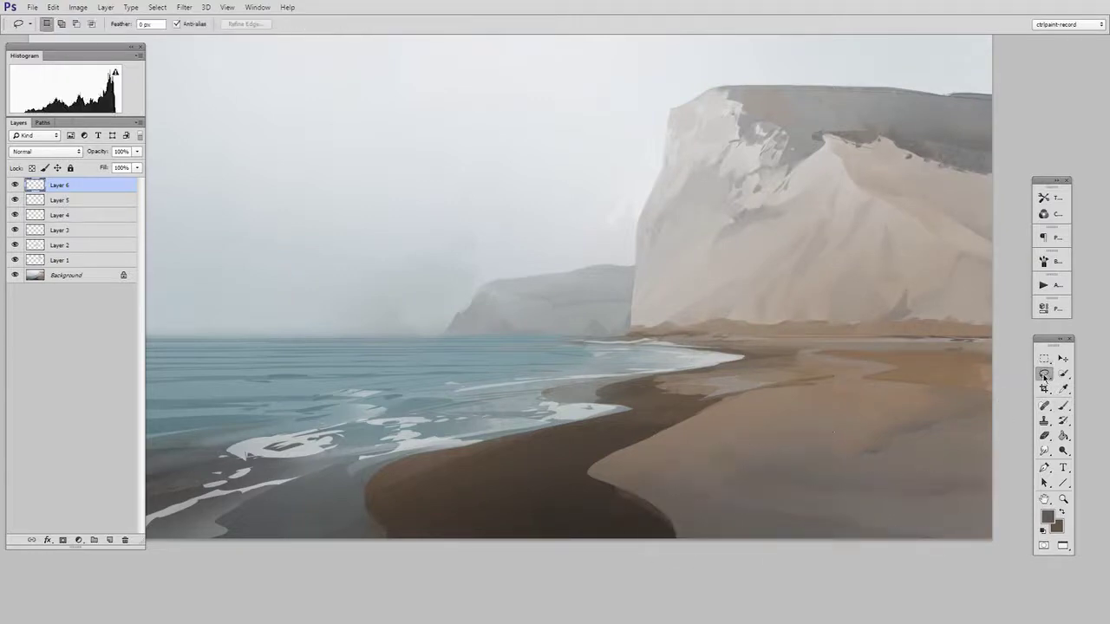
{"action": "key", "text": "ctrl+0"}
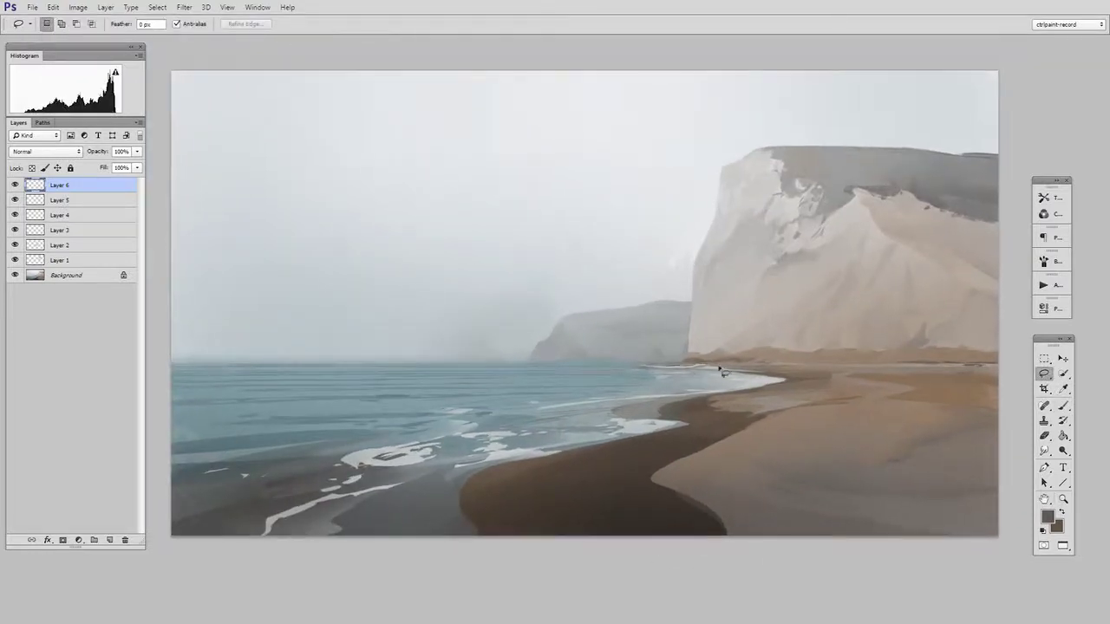
{"action": "mouse_move", "coordinate": [723, 372]}
{"action": "left_mouse_down"}
{"action": "mouse_move", "coordinate": [969, 357]}
{"action": "mouse_move", "coordinate": [769, 348]}
{"action": "mouse_move", "coordinate": [675, 368]}
{"action": "left_mouse_up"}
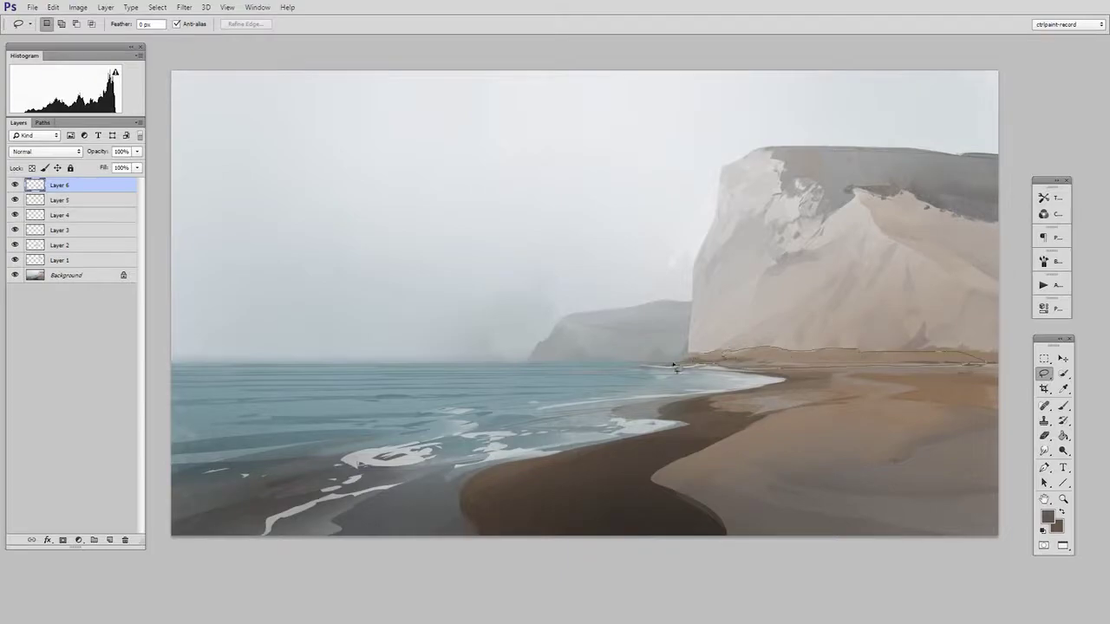